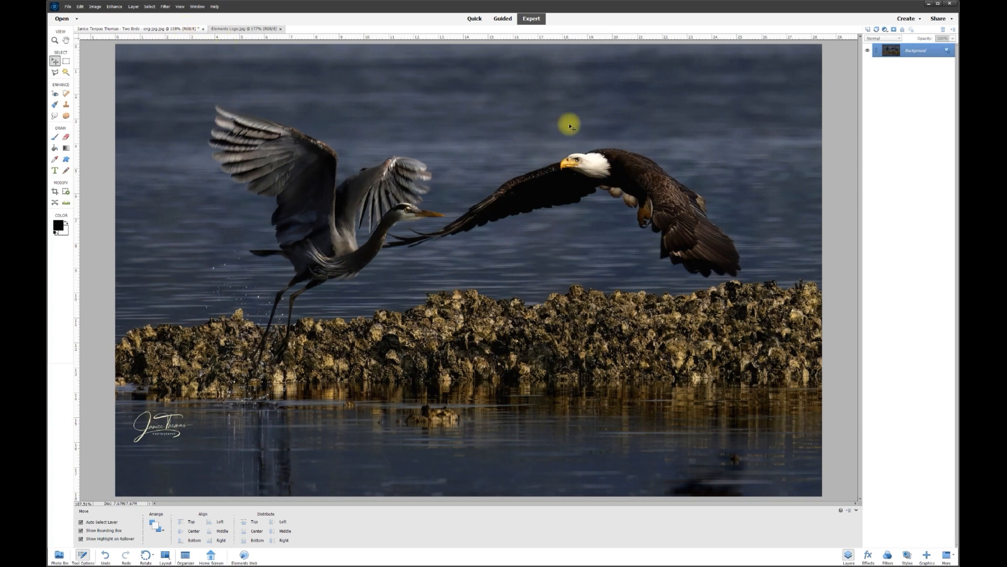
Apply a Brightness/Contrast adjustment to the bird photo with Brightness 2 and Contrast -23.
scroll(339, 164, "down", 1)
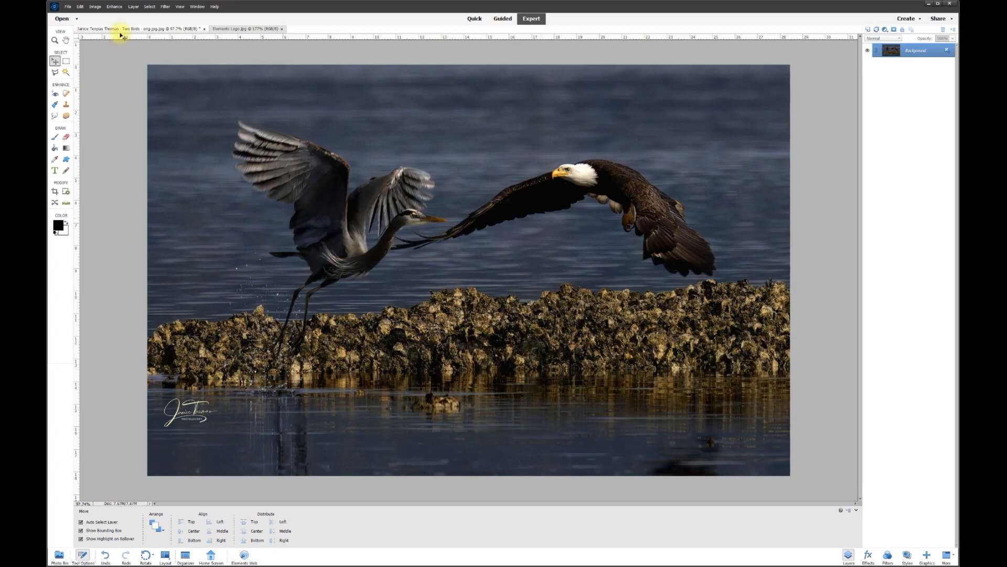
left_click(121, 10)
mouse_move(131, 98)
left_click(242, 104)
mouse_move(494, 162)
left_mouse_down()
mouse_move(506, 158)
mouse_move(479, 158)
mouse_move(507, 160)
mouse_move(490, 158)
left_mouse_up()
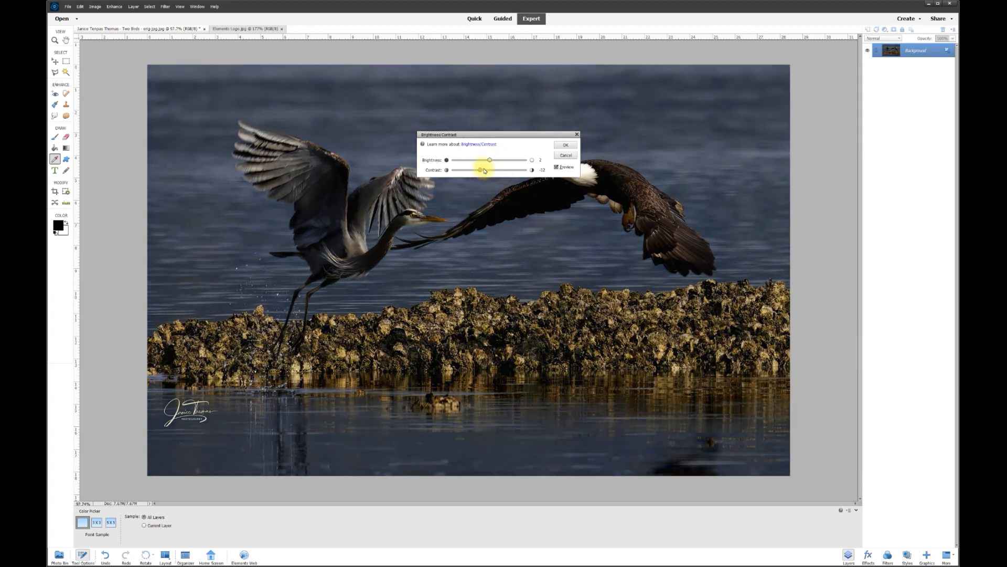
left_click_drag(504, 174, 483, 170)
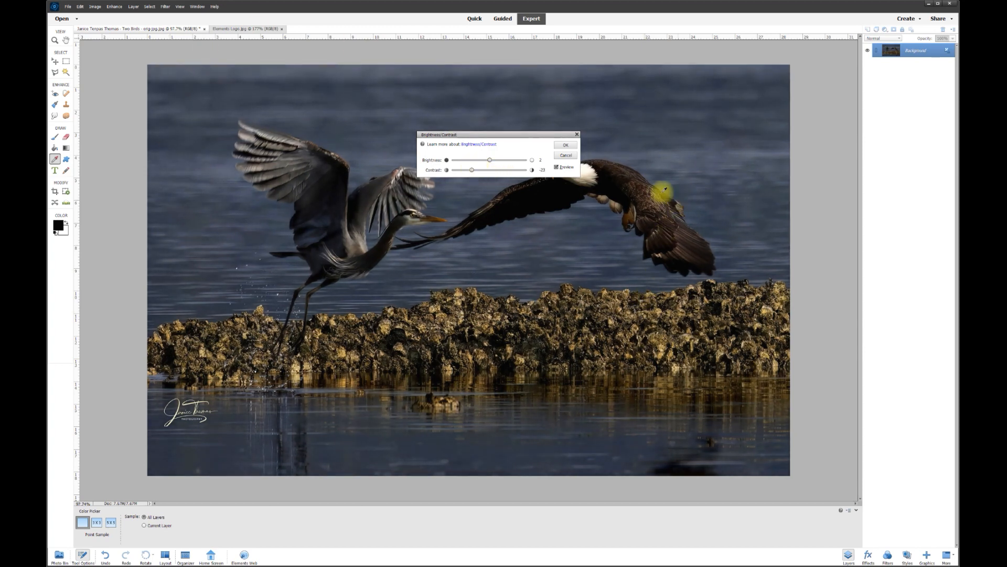
left_click(568, 145)
key("v")
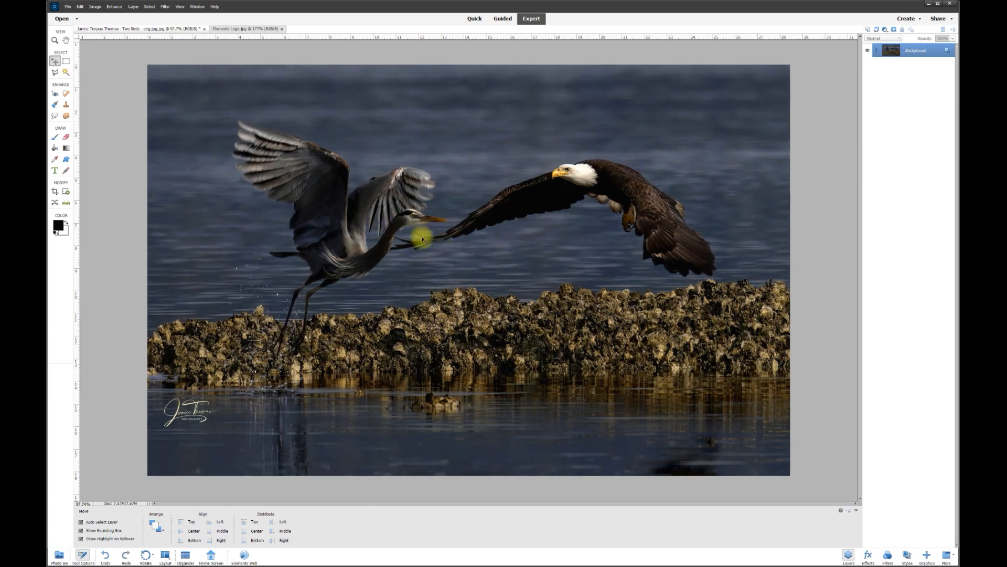
Examine the overlap between the heron's neck and the eagle's wing tip up close.
left_click(55, 72)
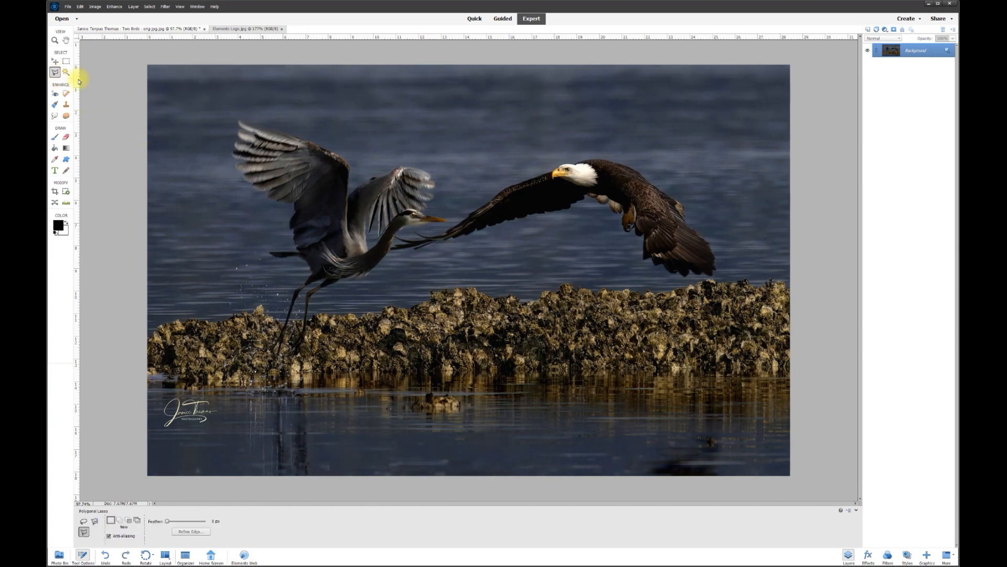
scroll(497, 223, "up", 3)
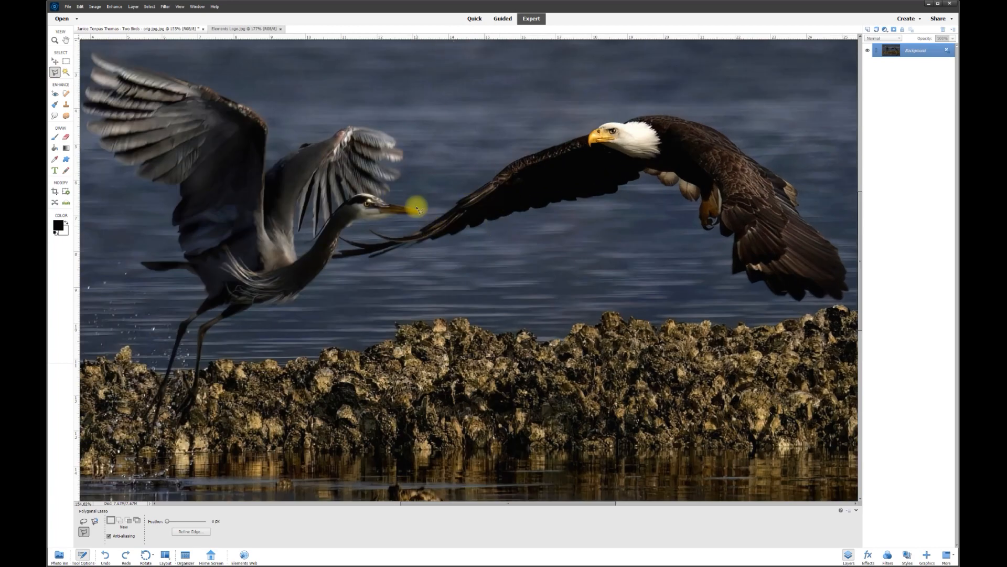
scroll(373, 236, "down", 2)
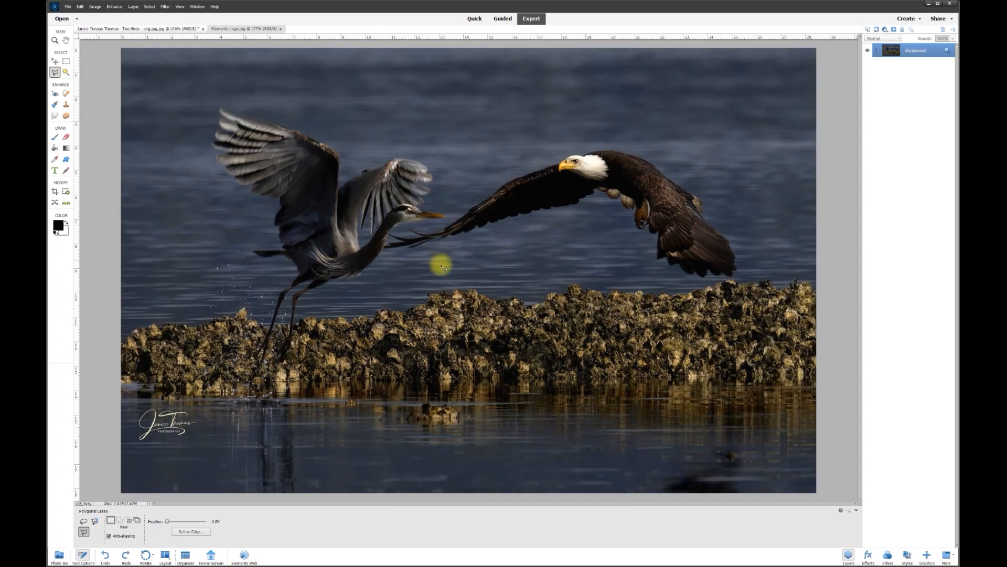
scroll(449, 230, "up", 3)
scroll(469, 236, "up", 6)
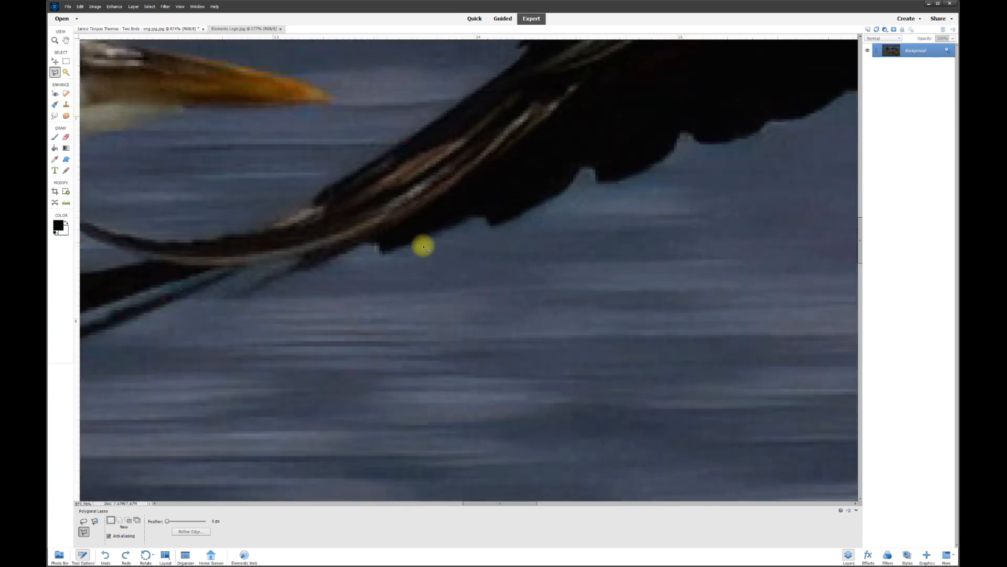
scroll(341, 165, "up", 1)
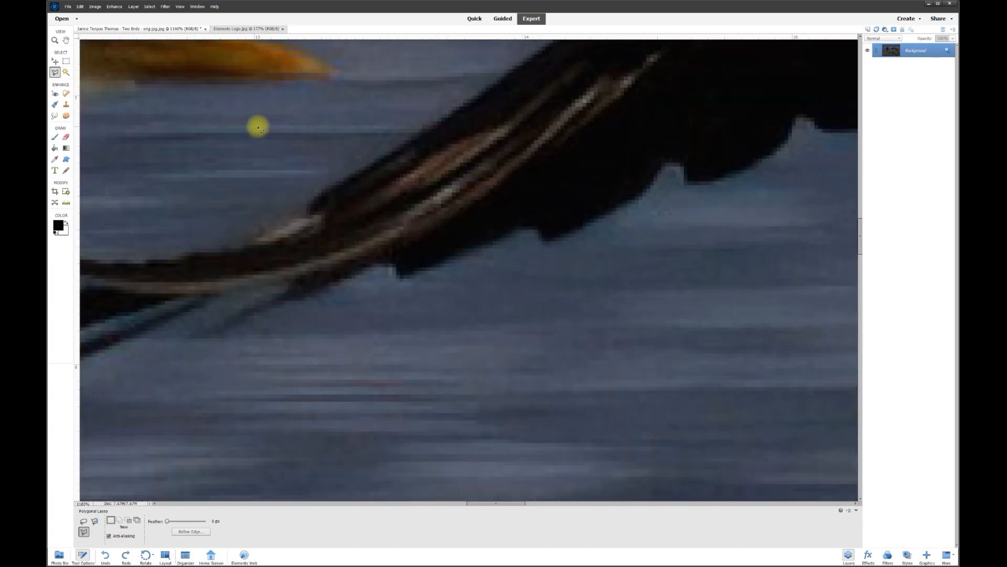
scroll(501, 247, "down", 2)
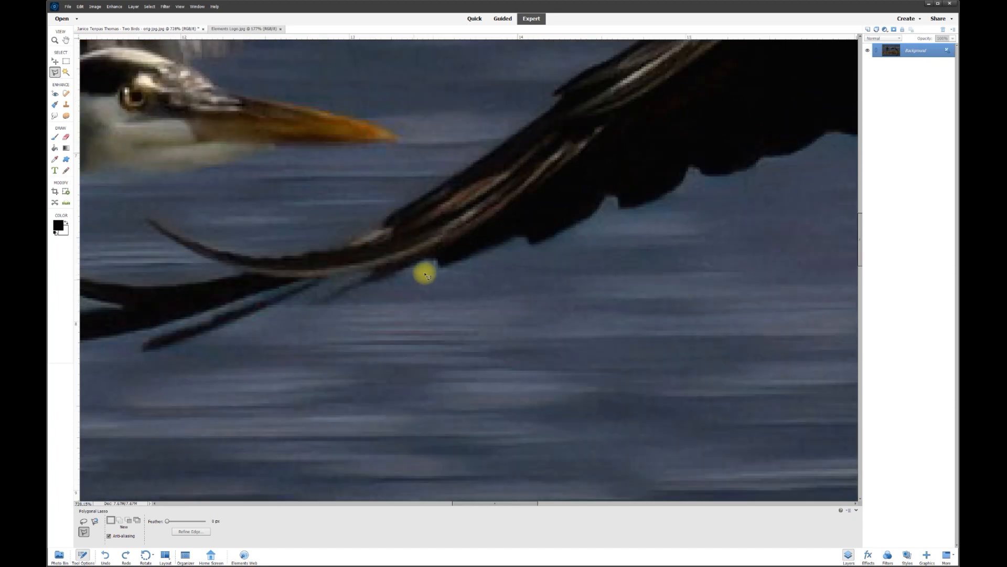
scroll(530, 224, "down", 1)
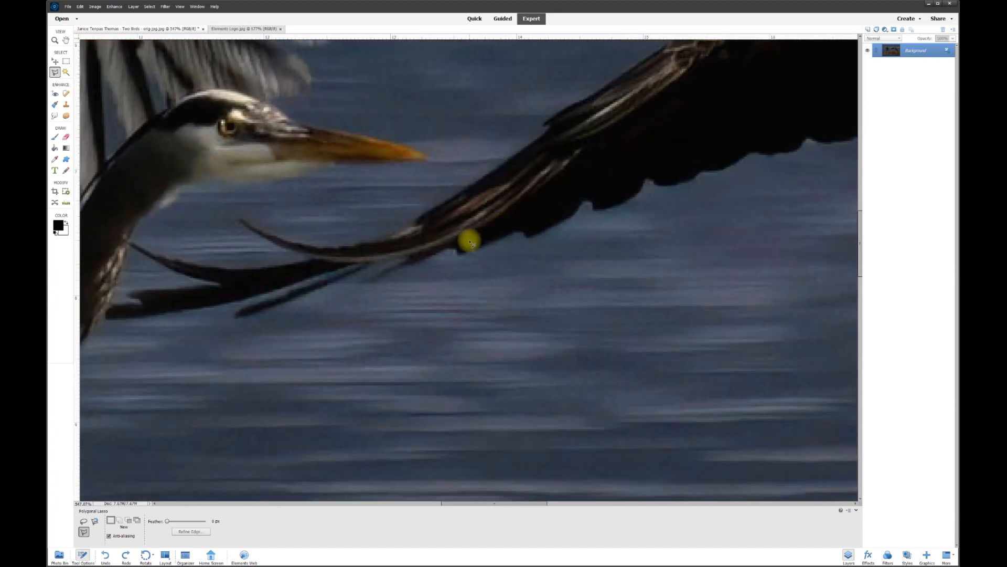
Duplicate the Background layer under its default name and hide the original layer.
left_click(56, 62)
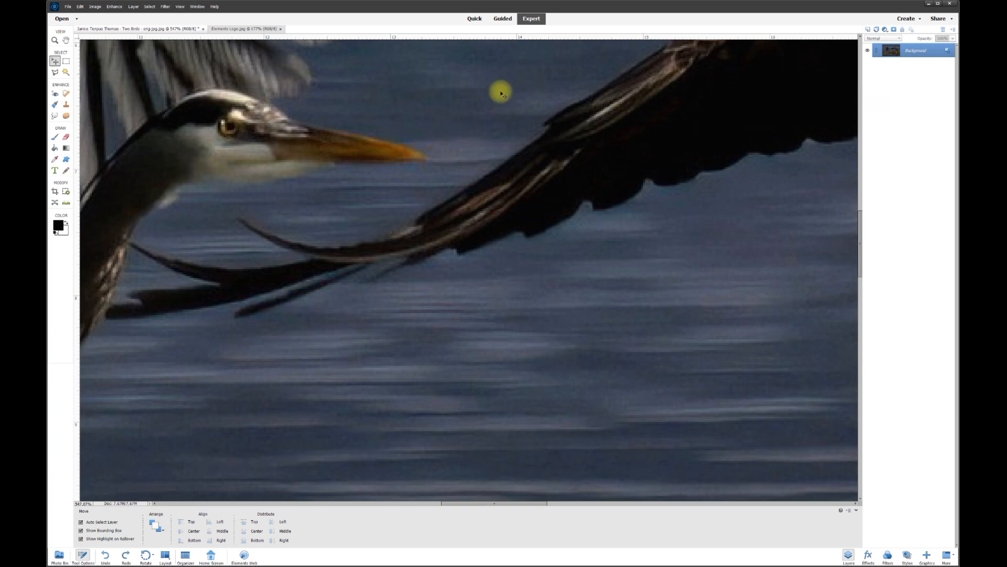
right_click(918, 54)
left_click(931, 73)
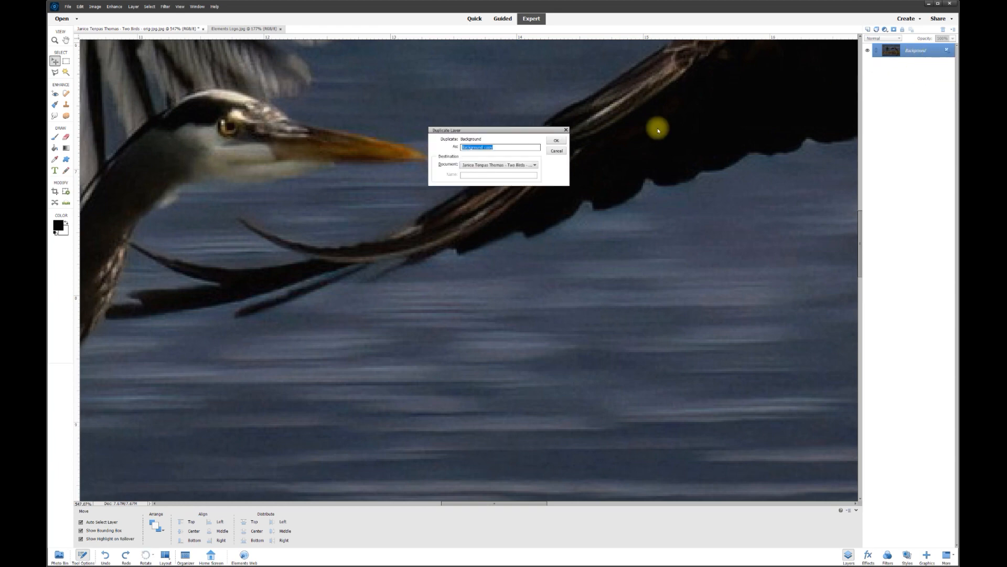
left_click(557, 141)
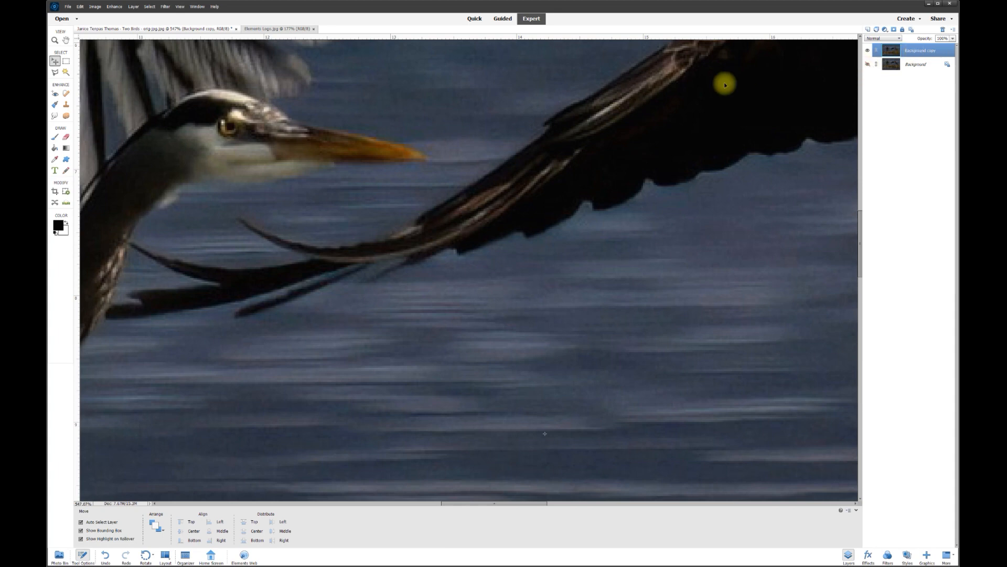
Set up the Eraser in Brush mode with a small soft round tip from the Default Brushes.
left_click(56, 72)
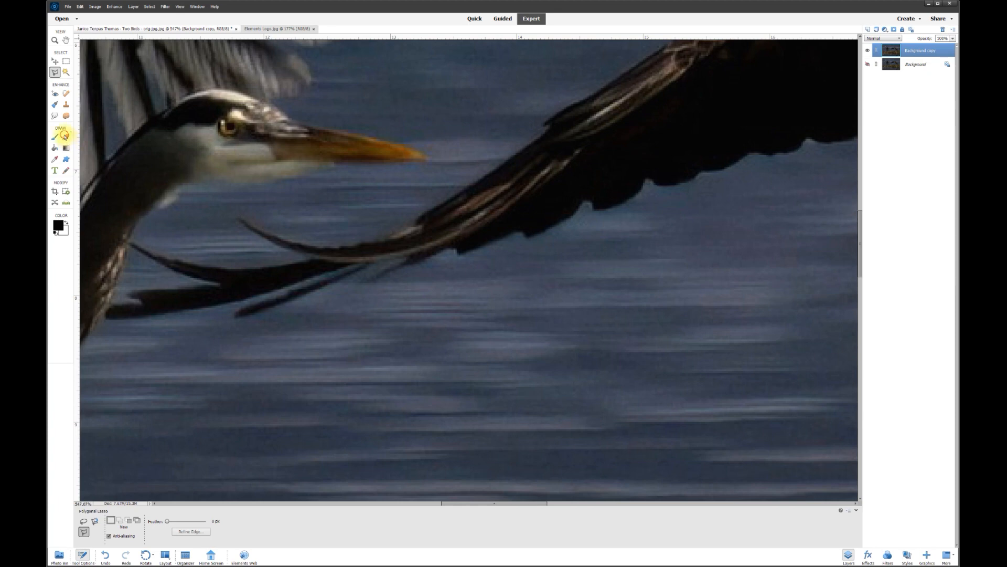
left_click(65, 137)
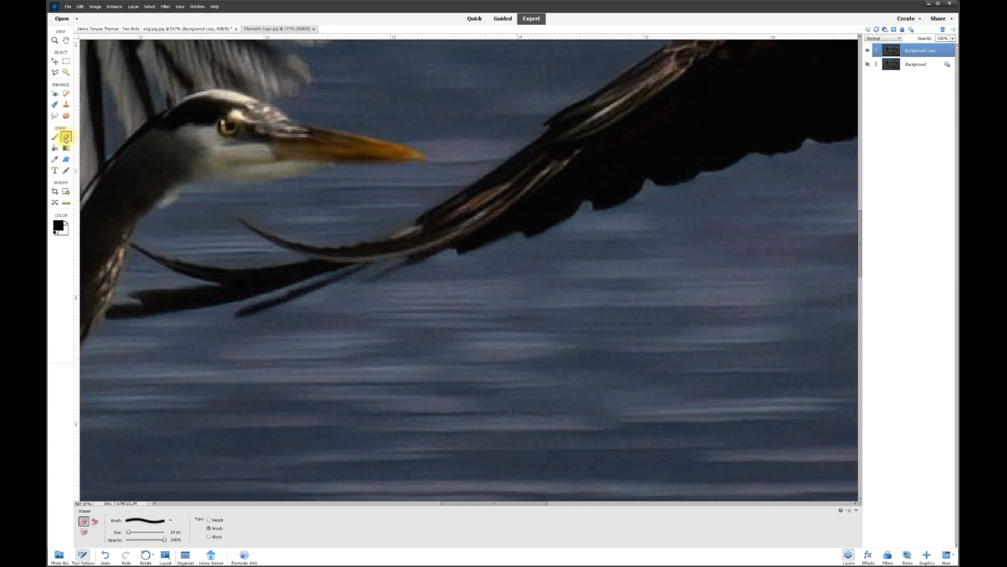
left_click(169, 522)
scroll(185, 553, "up", 3)
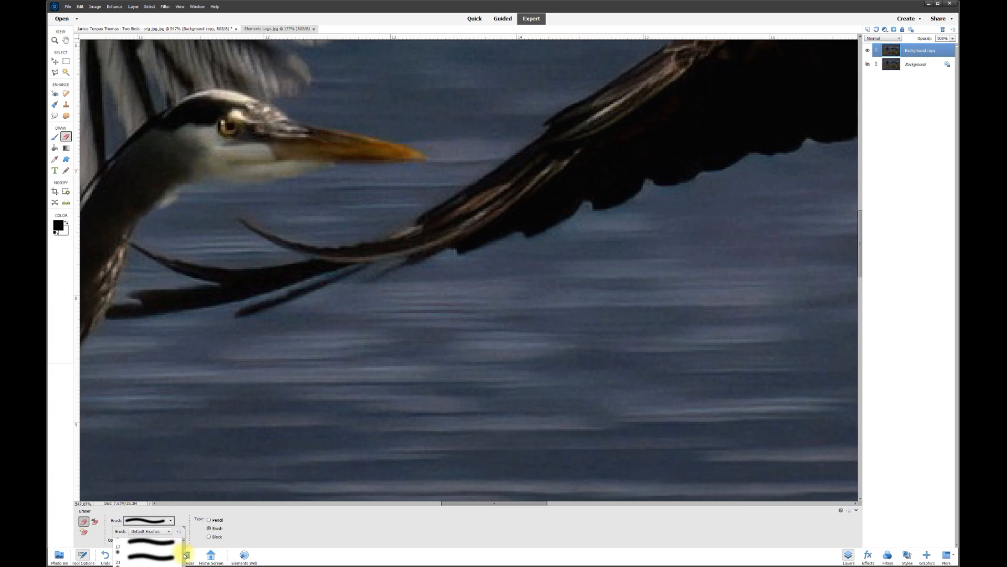
scroll(185, 553, "up", 1)
scroll(186, 550, "down", 2)
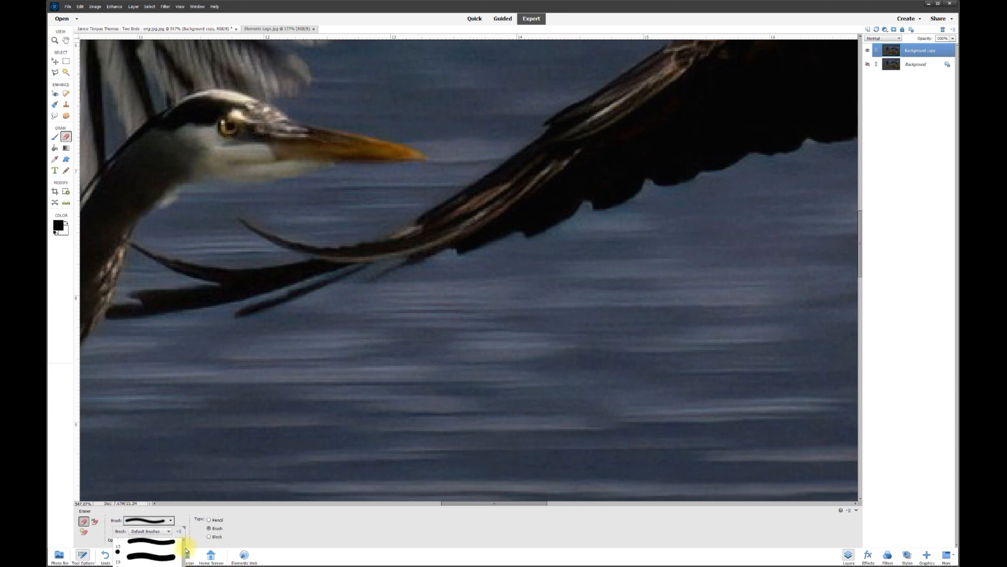
scroll(186, 550, "down", 1)
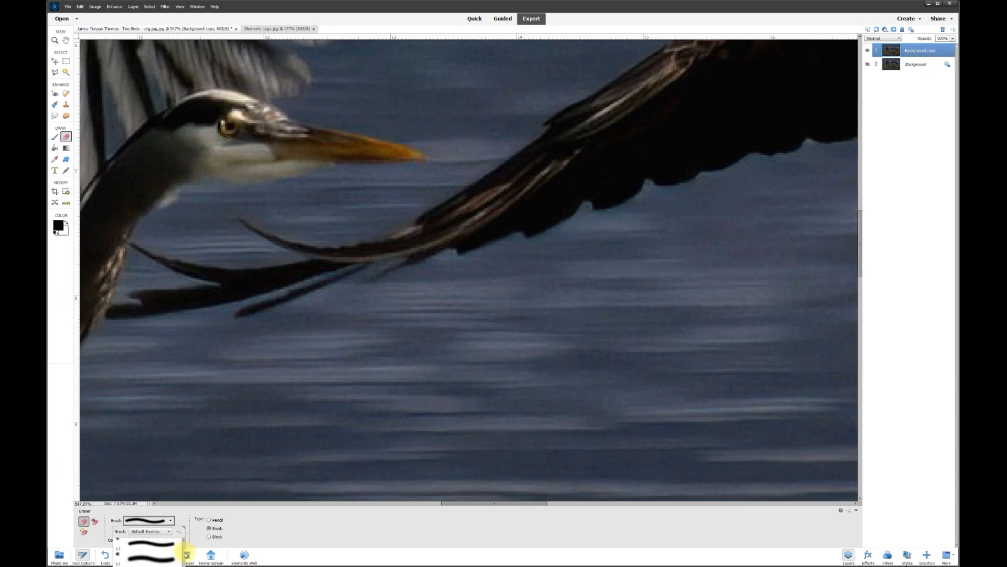
left_click(304, 538)
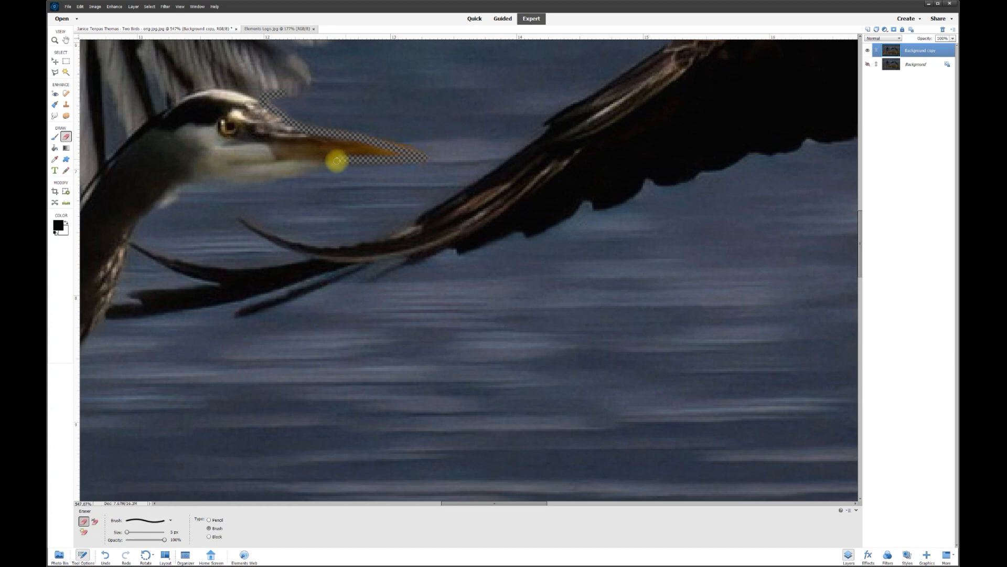
Erase a thin outline under the heron's beak and throat, continuing down the front of the neck with a 10 px brush.
left_click_drag(298, 174, 270, 177)
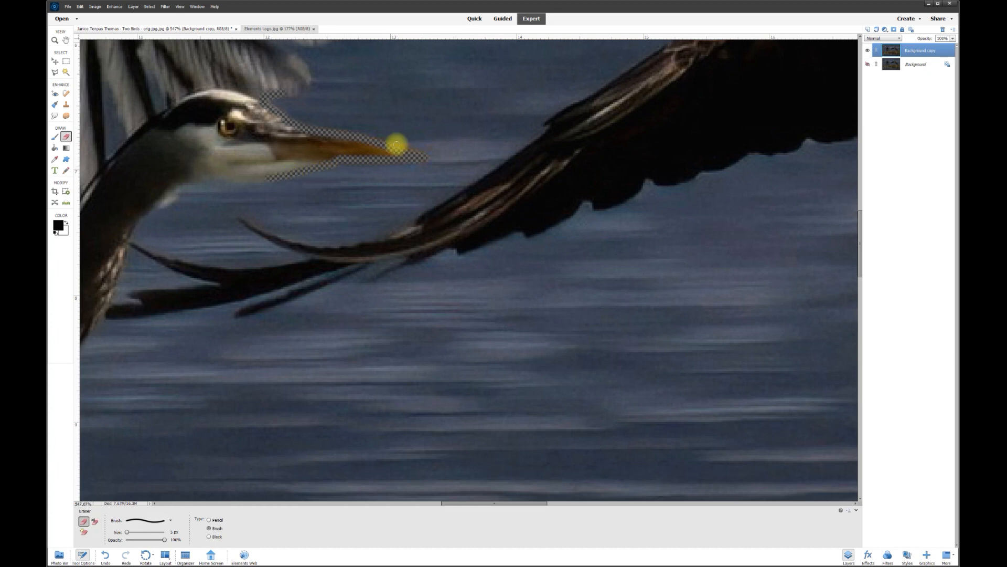
left_click_drag(521, 504, 499, 501)
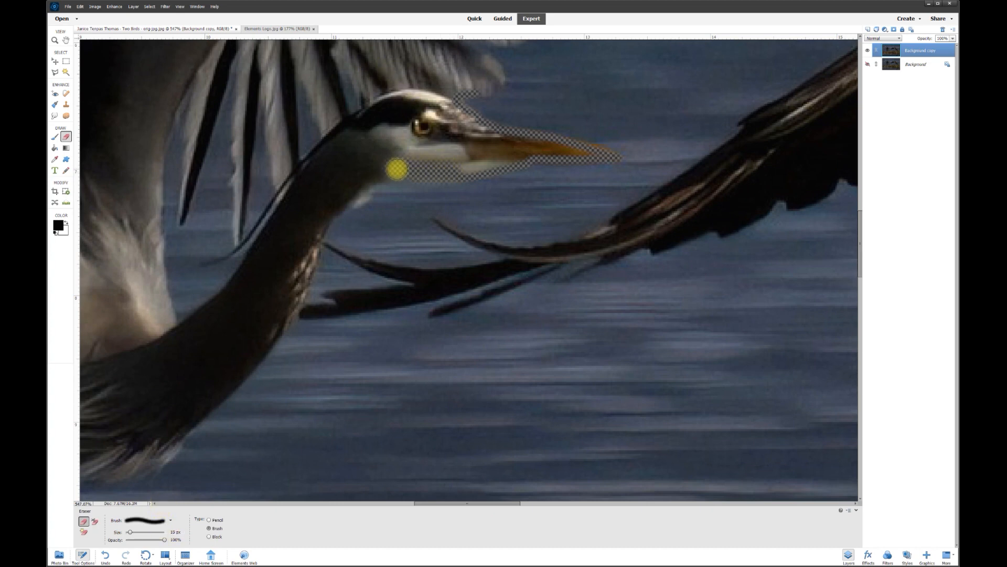
mouse_move(359, 192)
left_mouse_down()
mouse_move(312, 235)
mouse_move(299, 297)
mouse_move(275, 337)
mouse_move(193, 417)
left_mouse_up()
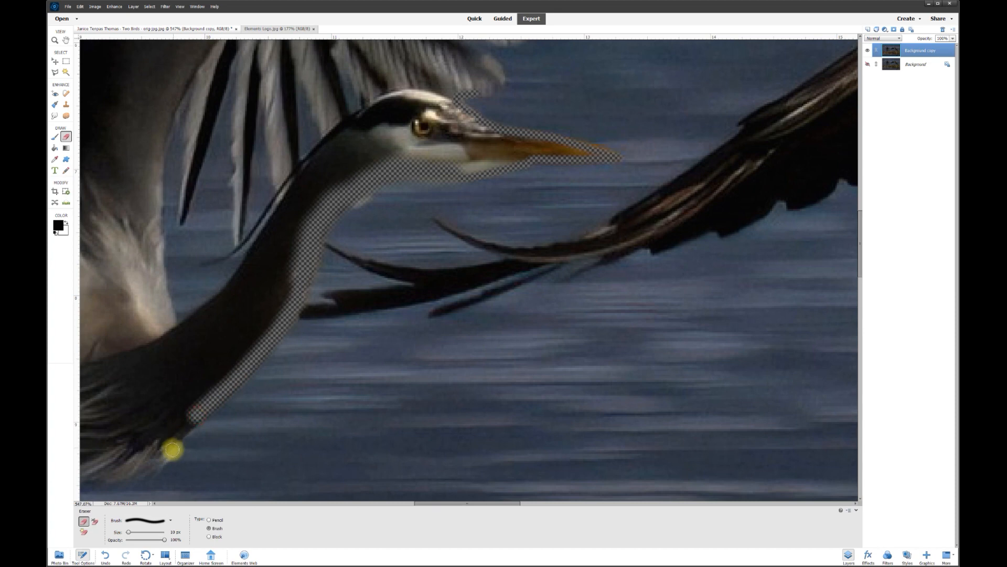
Erase a thin outline around the feather tips and upper edge of the heron's smaller wing behind its head.
scroll(857, 231, "up", 5)
mouse_move(477, 258)
left_mouse_down()
mouse_move(460, 214)
mouse_move(503, 232)
mouse_move(529, 227)
mouse_move(520, 207)
mouse_move(485, 195)
mouse_move(453, 163)
mouse_move(546, 159)
mouse_move(506, 126)
mouse_move(517, 108)
mouse_move(480, 81)
mouse_move(362, 55)
left_mouse_up()
left_click_drag(513, 503, 477, 503)
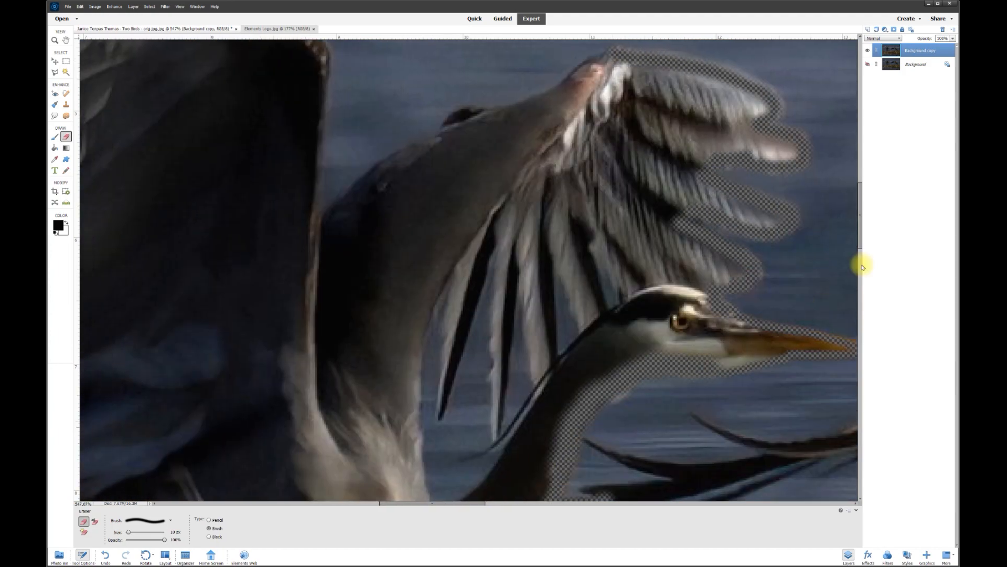
scroll(863, 267, "up", 2)
mouse_move(337, 288)
left_mouse_down()
mouse_move(486, 191)
mouse_move(613, 137)
left_mouse_up()
Erase a thin outline around the heron's large raised wing, along its leading edge, feather tips and lower edge.
left_click_drag(315, 301, 313, 115)
left_click_drag(860, 223, 860, 205)
left_click_drag(462, 503, 395, 502)
mouse_move(793, 248)
left_mouse_down()
mouse_move(508, 106)
mouse_move(325, 132)
mouse_move(196, 107)
mouse_move(285, 170)
mouse_move(201, 150)
mouse_move(202, 184)
mouse_move(292, 226)
mouse_move(213, 218)
mouse_move(160, 274)
mouse_move(252, 312)
mouse_move(184, 338)
mouse_move(295, 381)
mouse_move(239, 420)
left_mouse_up()
scroll(477, 90, "up", 2)
scroll(281, 225, "down", 5)
mouse_move(281, 225)
left_mouse_down()
mouse_move(289, 250)
mouse_move(353, 256)
mouse_move(351, 288)
mouse_move(396, 316)
mouse_move(511, 335)
mouse_move(512, 398)
mouse_move(483, 456)
left_mouse_up()
Continue the erased outline down the heron's back, around its tail and along its belly, using a slightly smaller brush near the tail.
scroll(497, 272, "down", 5)
left_click_drag(497, 272, 511, 373)
scroll(512, 373, "down", 5)
key("bracketleft")
mouse_move(367, 247)
left_mouse_down()
mouse_move(514, 251)
mouse_move(393, 259)
mouse_move(421, 268)
mouse_move(504, 260)
mouse_move(544, 274)
mouse_move(575, 287)
mouse_move(598, 346)
left_mouse_up()
scroll(598, 346, "down", 5)
scroll(598, 346, "right", 5)
mouse_move(570, 217)
left_mouse_down()
mouse_move(477, 256)
mouse_move(461, 218)
mouse_move(385, 253)
mouse_move(378, 231)
left_mouse_up()
Erase a narrow outline around the heron's legs with a smaller eraser brush.
scroll(377, 231, "down", 5)
key("bracketleft")
key("bracketleft")
key("bracketleft")
key("bracketleft")
mouse_move(464, 95)
left_mouse_down()
mouse_move(387, 157)
mouse_move(328, 463)
mouse_move(358, 404)
mouse_move(348, 382)
mouse_move(373, 355)
mouse_move(378, 90)
mouse_move(303, 197)
mouse_move(236, 405)
mouse_move(315, 171)
mouse_move(357, 107)
left_mouse_up()
Erase the water along the back of the heron's neck and between the hanging feathers of the smaller wing.
scroll(437, 505, "up", 10)
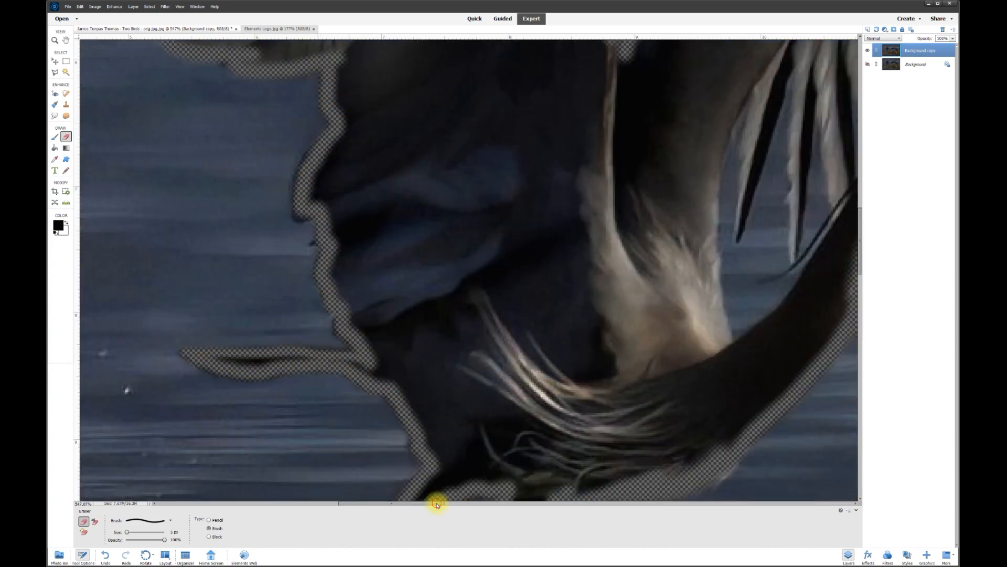
scroll(438, 505, "right", 8)
mouse_move(407, 196)
left_mouse_down()
mouse_move(329, 314)
mouse_move(283, 344)
mouse_move(269, 215)
mouse_move(290, 119)
mouse_move(336, 246)
mouse_move(349, 178)
mouse_move(382, 162)
mouse_move(367, 99)
mouse_move(354, 216)
mouse_move(356, 83)
left_mouse_up()
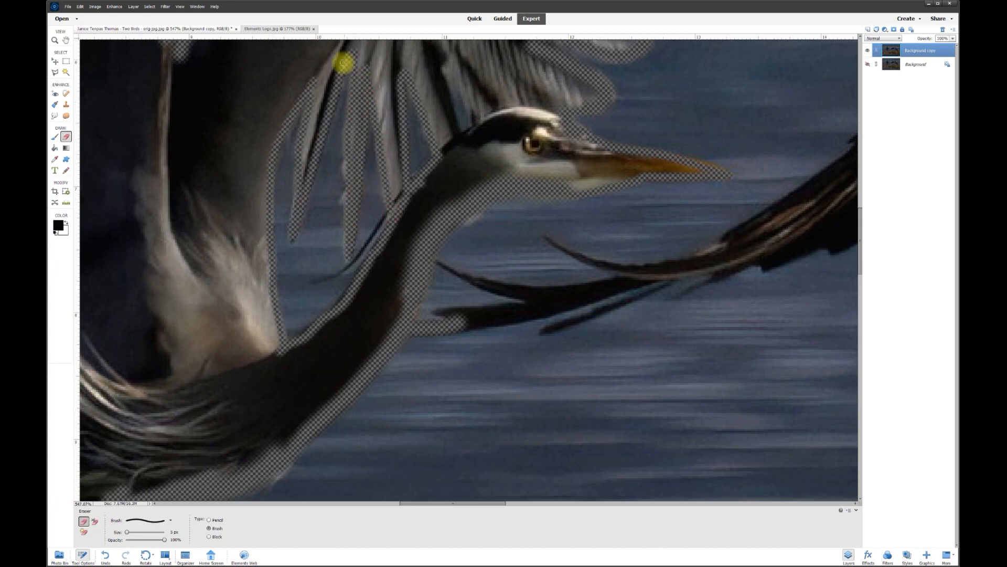
scroll(600, 220, "down", 1)
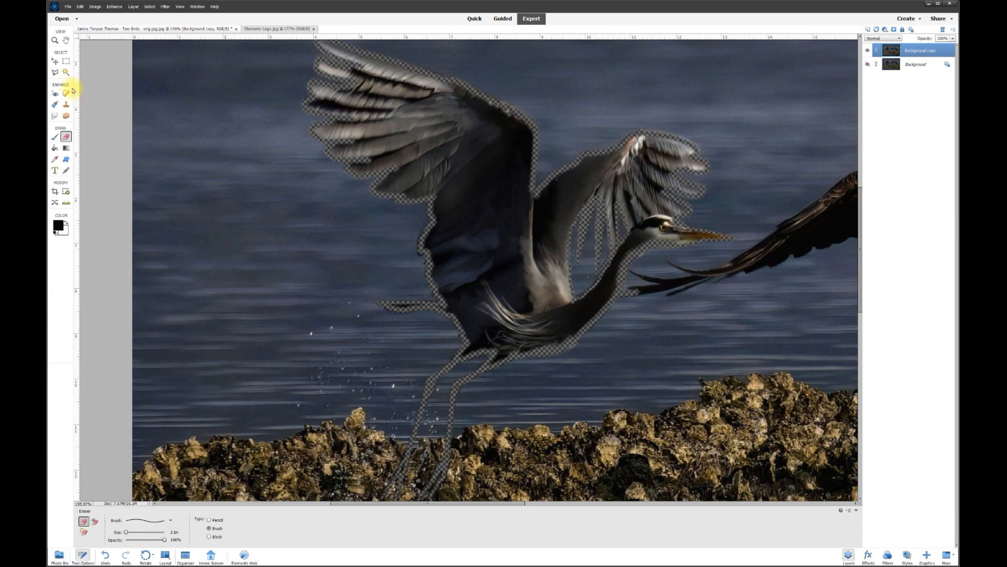
Start a Polygonal Lasso selection at the large wing's upper tip and trace its leading edge to where the two wings meet.
left_click(56, 73)
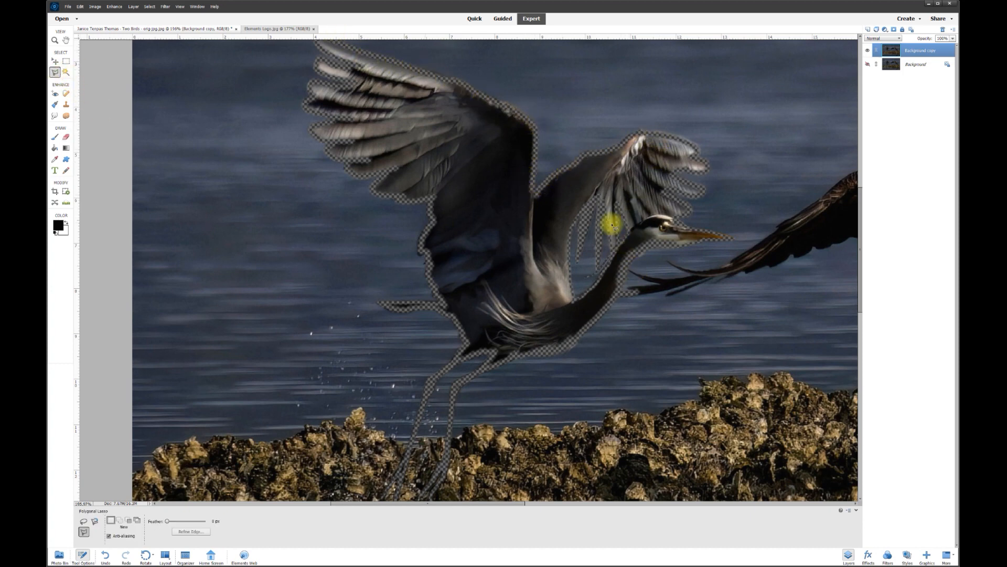
scroll(430, 54, "up", 10)
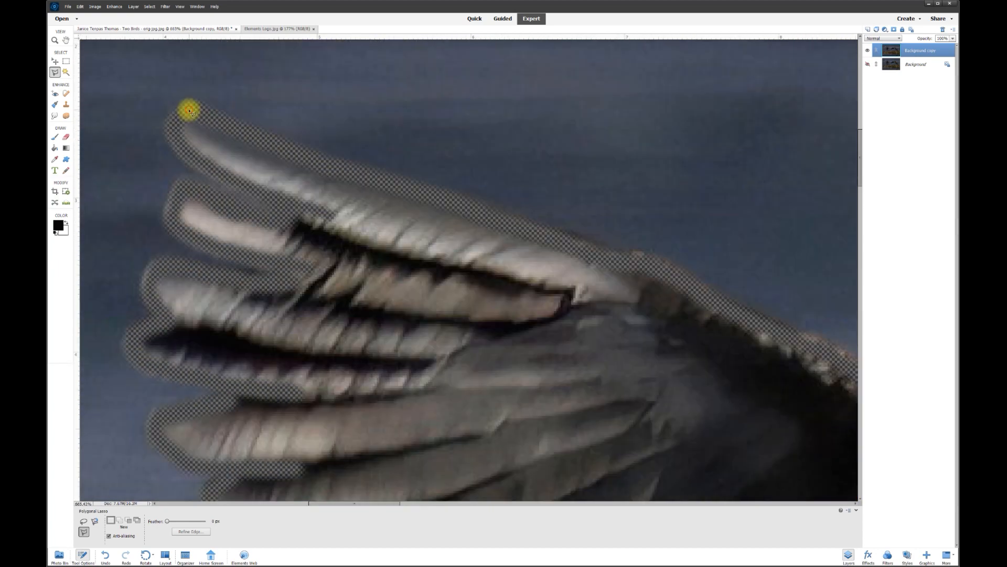
left_click(189, 111)
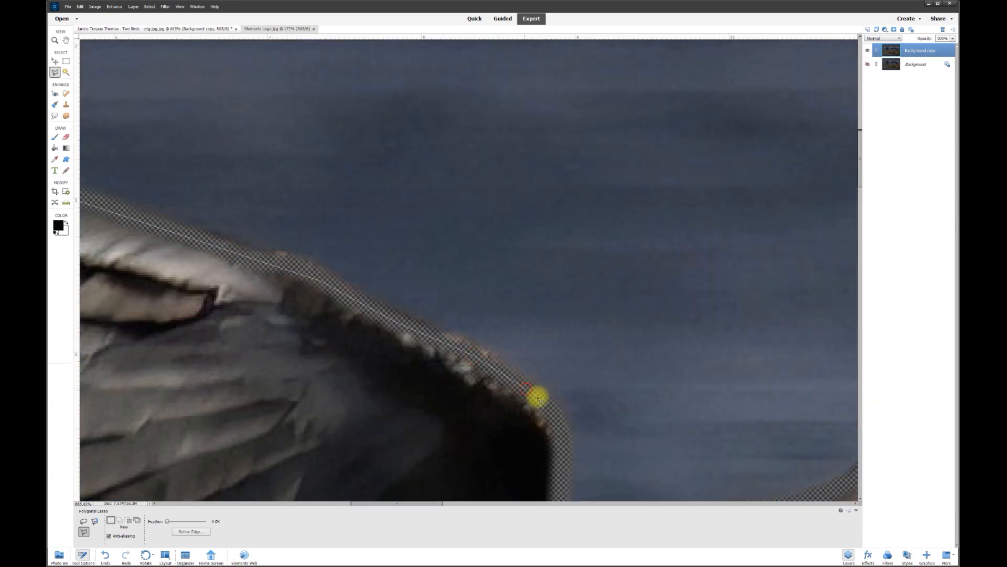
left_click(558, 422)
left_click(563, 464)
scroll(563, 463, "down", 5)
left_click(552, 256)
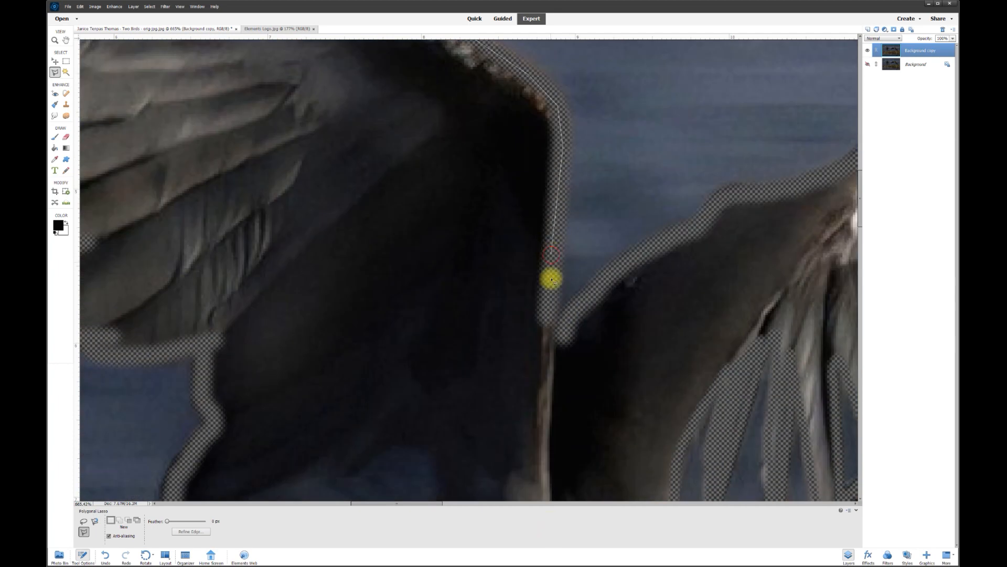
left_click(549, 314)
Extend the lasso outline across the base of the large wing and around its lower feathers within the erased border.
left_click(209, 345)
left_click(134, 359)
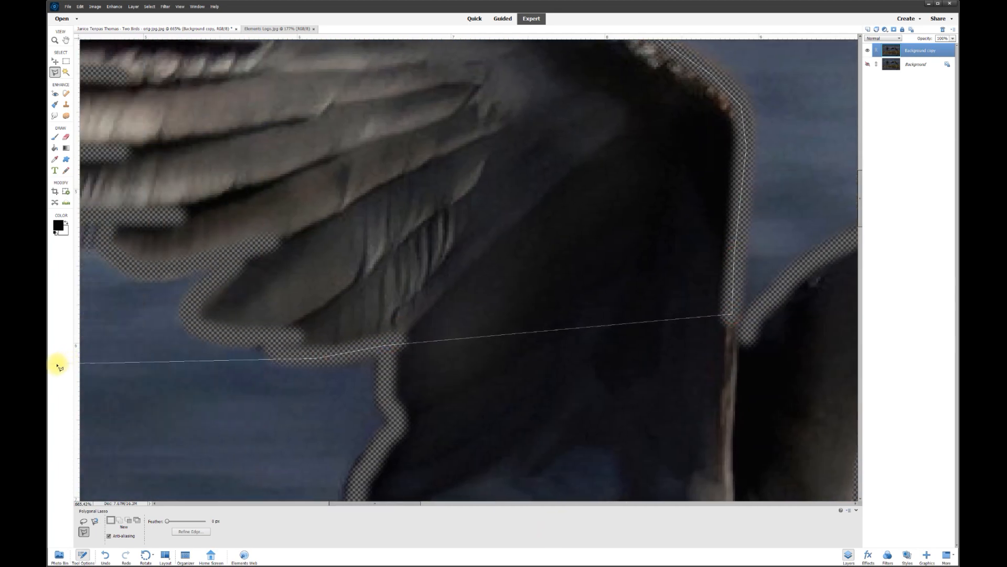
left_click(433, 338)
left_click(402, 247)
left_click(321, 271)
left_click(278, 263)
left_click(207, 156)
left_click(141, 102)
Trace the remaining feather tips of the large wing and close the lasso selection at its starting point.
left_click(443, 181)
left_click(452, 161)
left_click(536, 178)
left_click(574, 173)
left_click(504, 145)
left_click(466, 120)
left_click(486, 85)
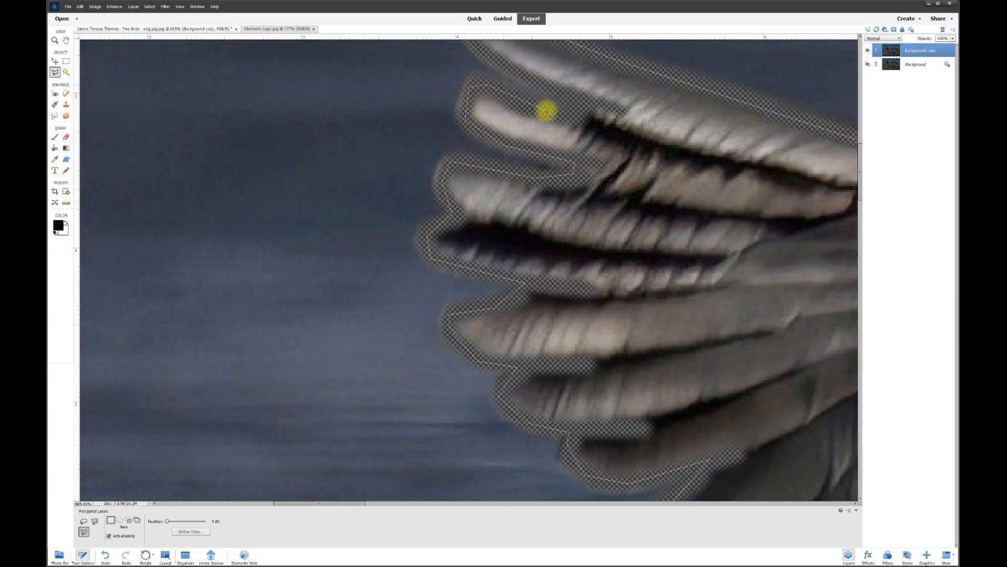
left_click(570, 110)
left_click(582, 102)
left_click(481, 162)
Delete the selected upper part of the heron's large wing from the background copy layer.
scroll(600, 306, "down", 6)
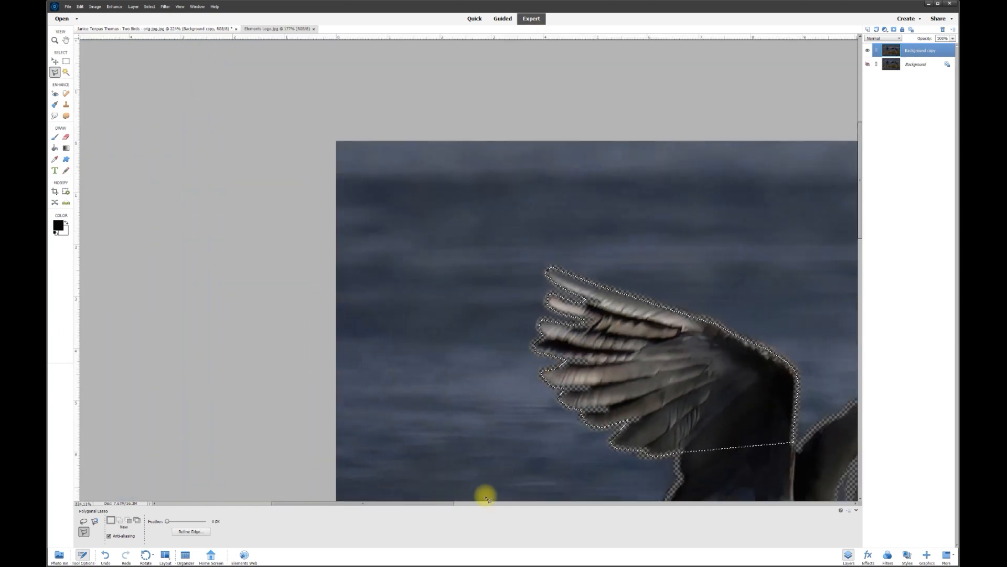
left_click_drag(439, 503, 485, 503)
left_click_drag(860, 223, 860, 256)
key("Delete")
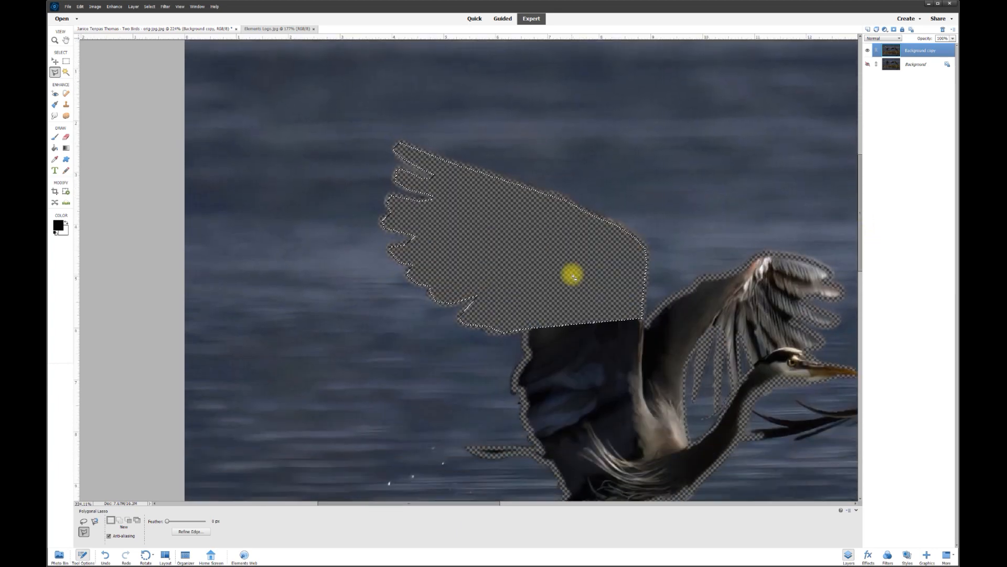
Start a Polygonal Lasso selection at the base of the heron's smaller wing and trace its leading edge to the upper feather tips.
scroll(594, 407, "up", 6)
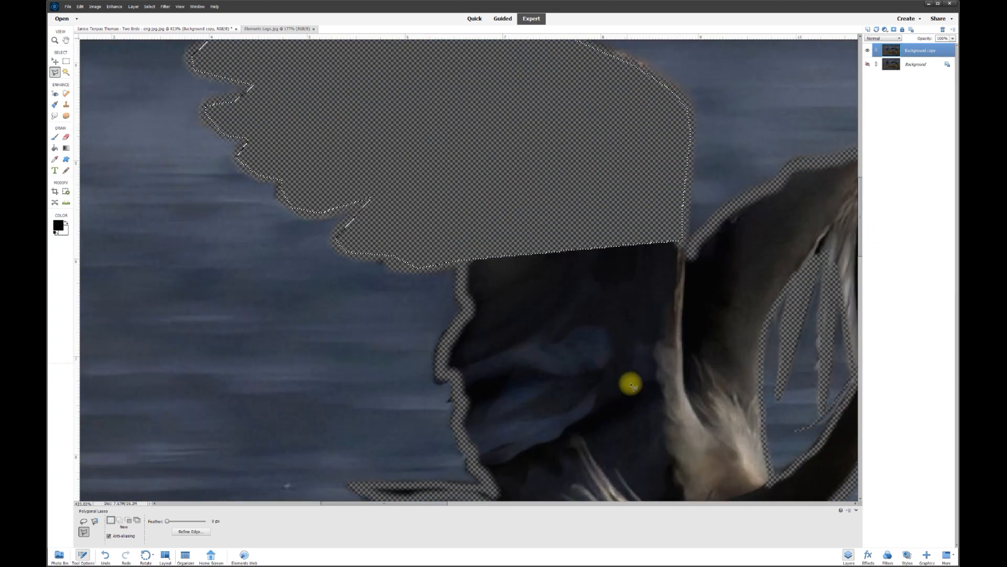
scroll(701, 191, "up", 1)
left_click(718, 152)
left_click(713, 178)
left_click(731, 189)
left_click_drag(826, 109, 397, 308)
left_click(643, 180)
left_click_drag(703, 152, 273, 153)
left_click(416, 299)
left_click(416, 423)
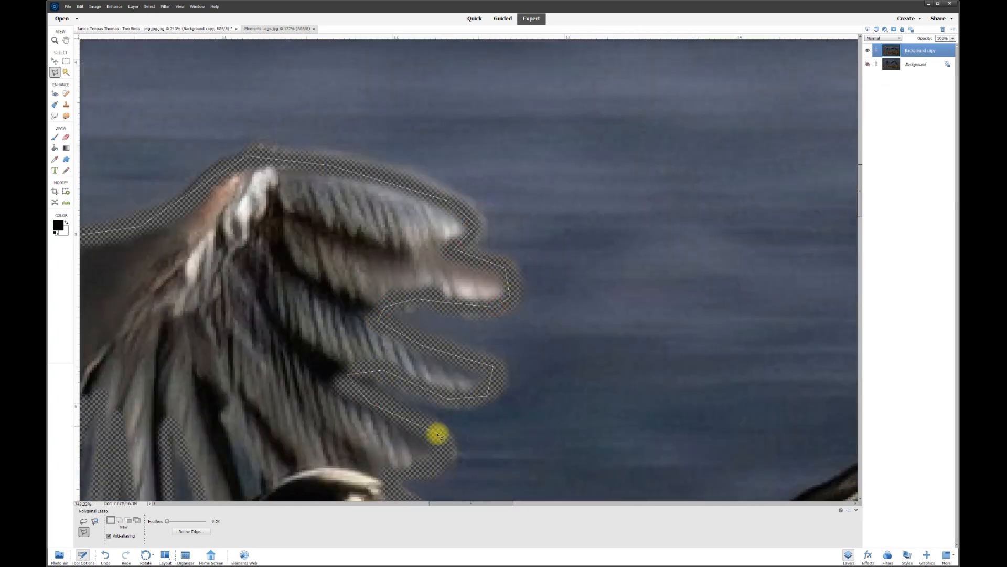
Extend the lasso outline around the smaller wing's remaining feather tips, the head and neck, and the heron's underside within the erased border.
left_click_drag(438, 438, 438, 79)
left_click(449, 166)
left_click(530, 178)
left_click_drag(181, 391, 490, 167)
left_click_drag(282, 387, 629, 387)
left_click(314, 479)
left_click(209, 451)
left_click(259, 373)
left_click_drag(207, 276, 532, 275)
left_click(456, 242)
left_click(314, 246)
left_click(250, 225)
left_click(456, 225)
Trace the ragged rear edge and cut top of the large wing's remaining part and close the lasso selection at its start.
left_click_drag(438, 79, 172, 362)
left_click(139, 301)
left_click(180, 125)
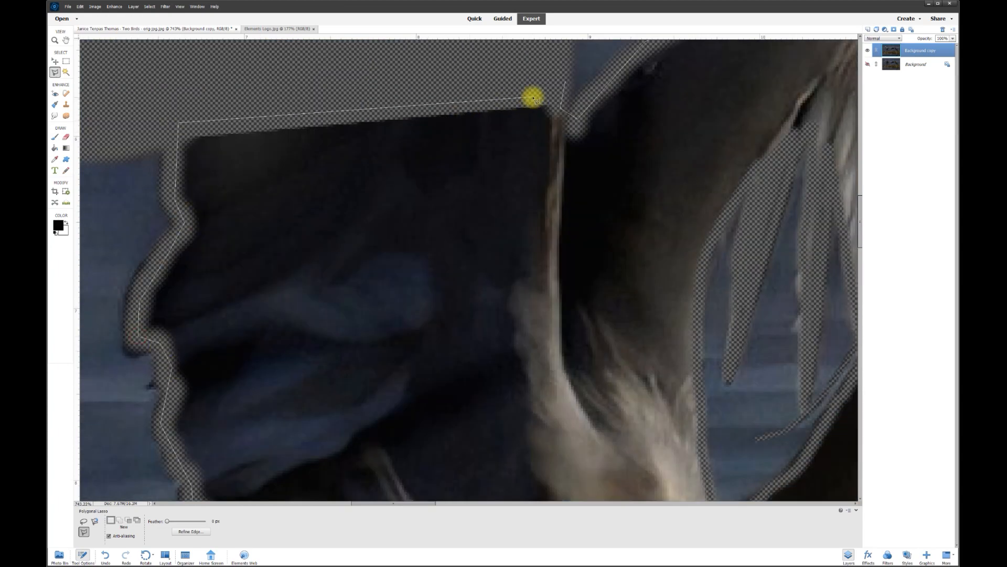
left_click(535, 95)
left_click(555, 62)
scroll(421, 204, "down", 10)
scroll(408, 226, "down", 3)
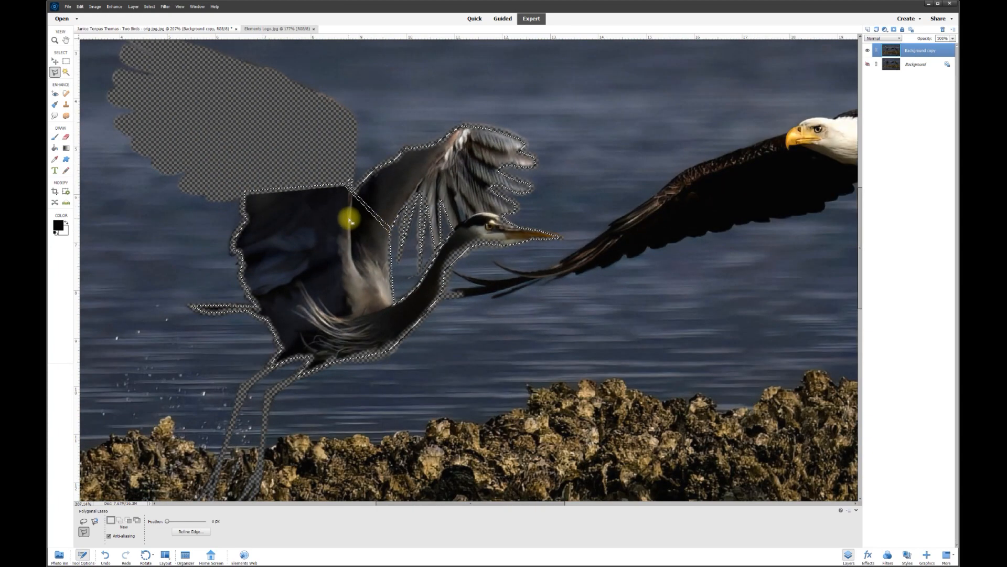
Delete the selected heron body from the background copy layer and clear the selection.
key("Delete")
key("ctrl+d")
scroll(270, 260, "up", 5)
scroll(270, 207, "down", 8)
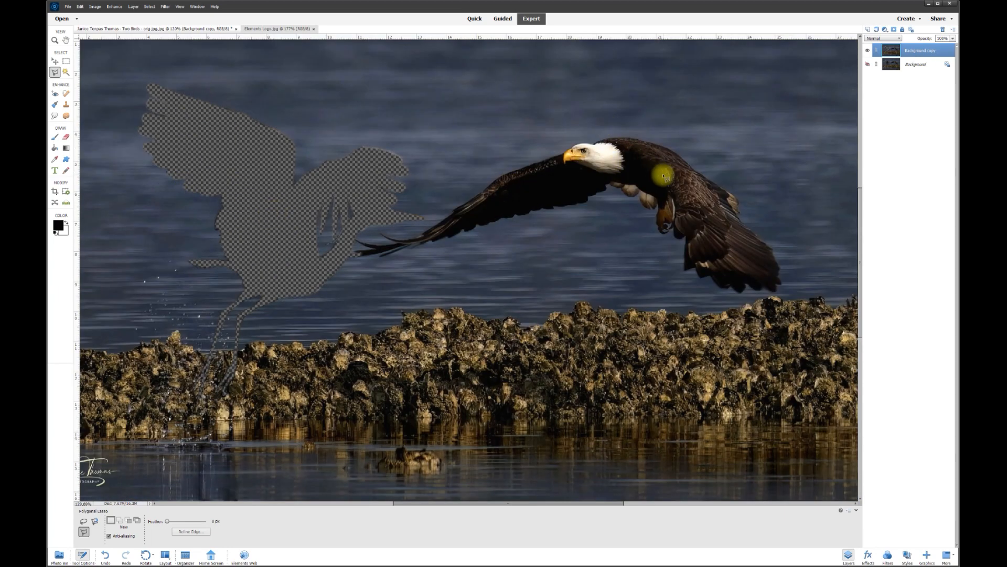
Erase a thin border around the eagle's outstretched wing-tip feathers and along that wing's leading edge up to the beak.
scroll(524, 213, "up", 10)
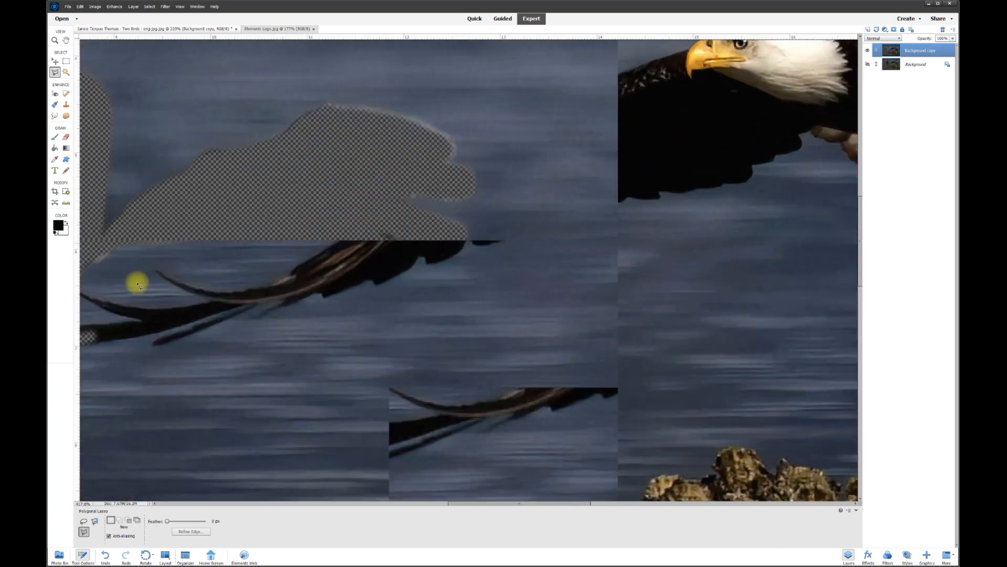
left_click(66, 137)
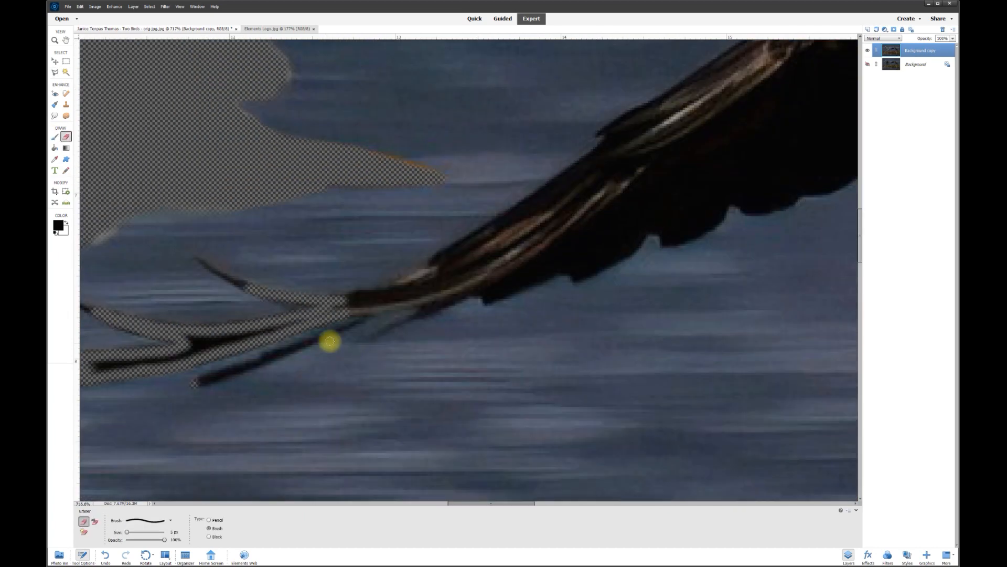
left_click_drag(331, 342, 444, 308)
mouse_move(349, 298)
left_mouse_down()
mouse_move(435, 261)
mouse_move(607, 145)
mouse_move(584, 129)
mouse_move(422, 336)
mouse_move(682, 159)
left_mouse_up()
left_click_drag(515, 503, 558, 503)
left_click_drag(860, 208, 860, 194)
left_click_drag(346, 269, 632, 164)
left_click_drag(558, 503, 597, 503)
scroll(364, 213, "up", 3)
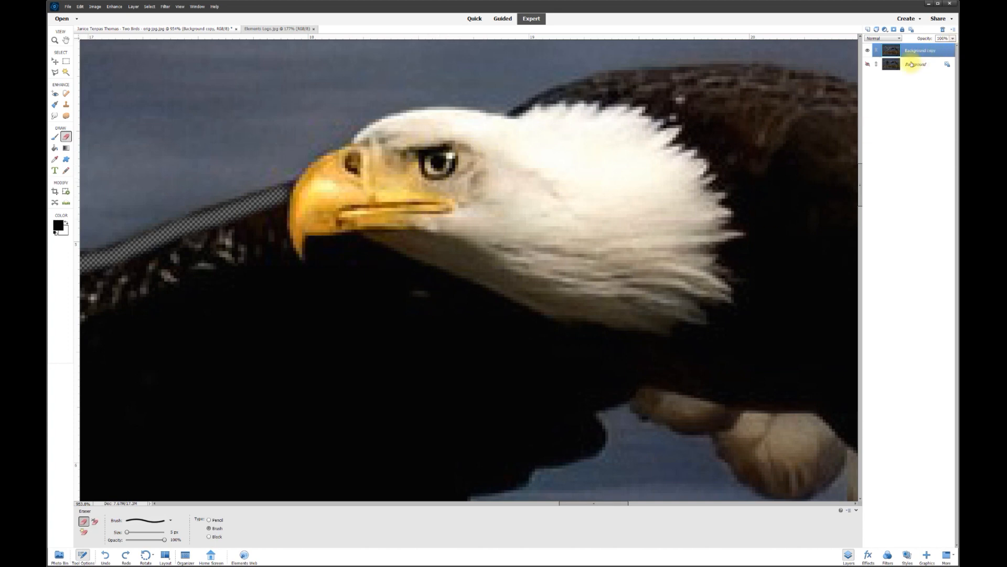
Duplicate the Background copy layer as Background copy 2 and hide the original Background copy layer.
right_click(925, 54)
left_click(945, 78)
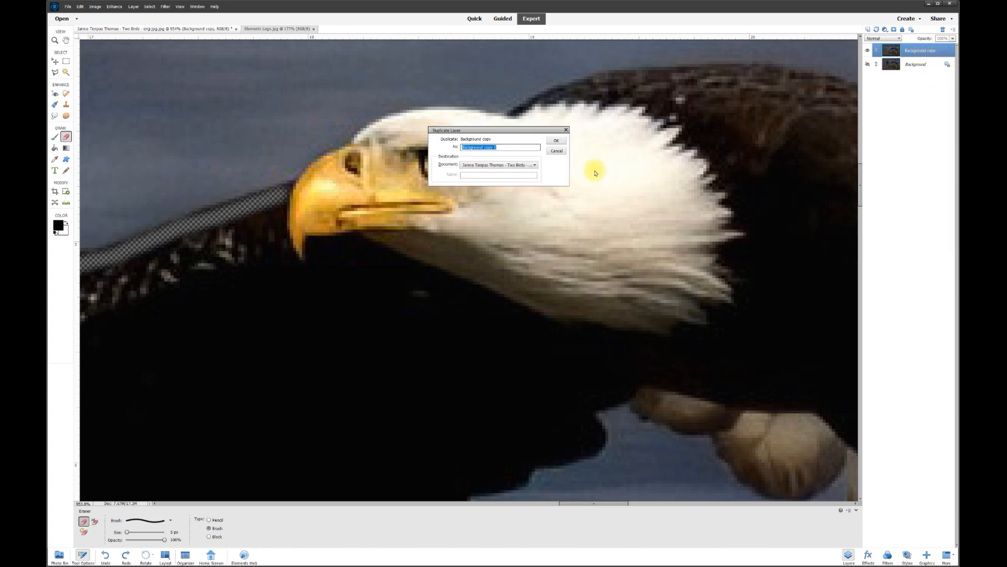
left_click(560, 143)
left_click(868, 65)
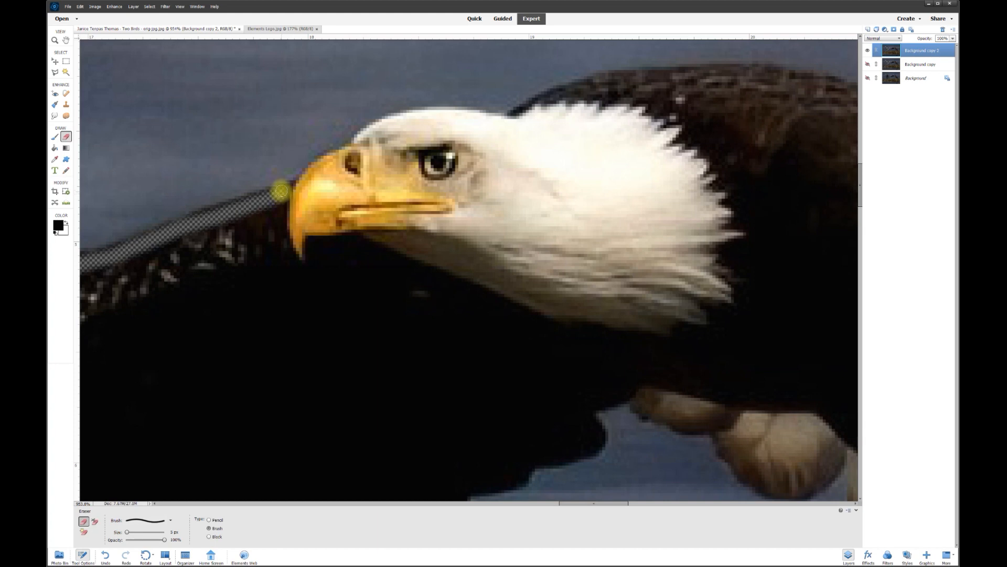
Erase a border around the eagle's head on Background copy 2 and select the head with the Polygonal Lasso inside that border.
left_click_drag(302, 162, 377, 111)
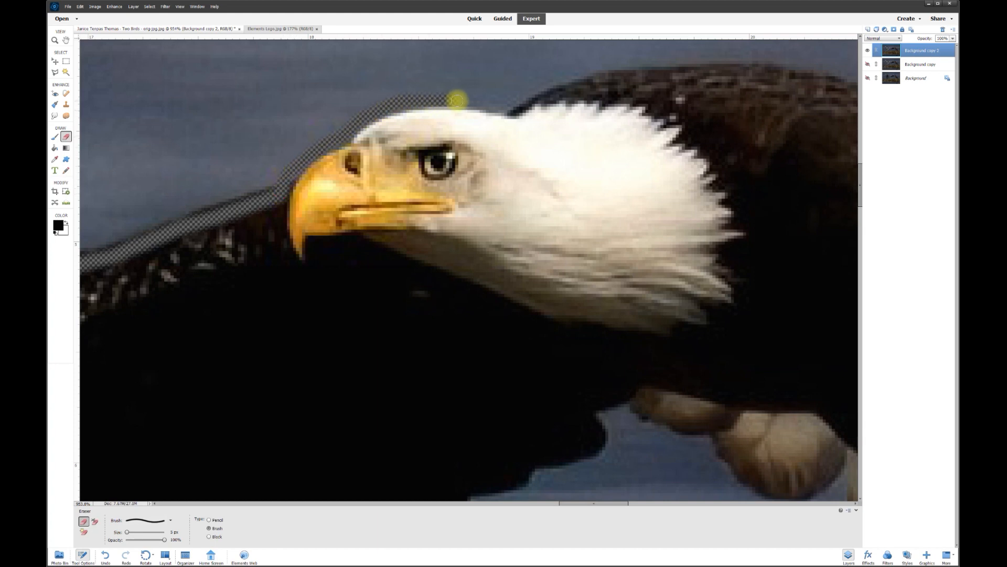
mouse_move(488, 105)
left_mouse_down()
mouse_move(646, 93)
mouse_move(749, 199)
left_mouse_up()
mouse_move(583, 345)
left_mouse_down()
mouse_move(737, 259)
mouse_move(751, 202)
left_mouse_up()
left_click_drag(281, 194, 315, 292)
left_click_drag(358, 242, 311, 271)
left_click_drag(361, 246, 450, 285)
left_click_drag(450, 285, 572, 336)
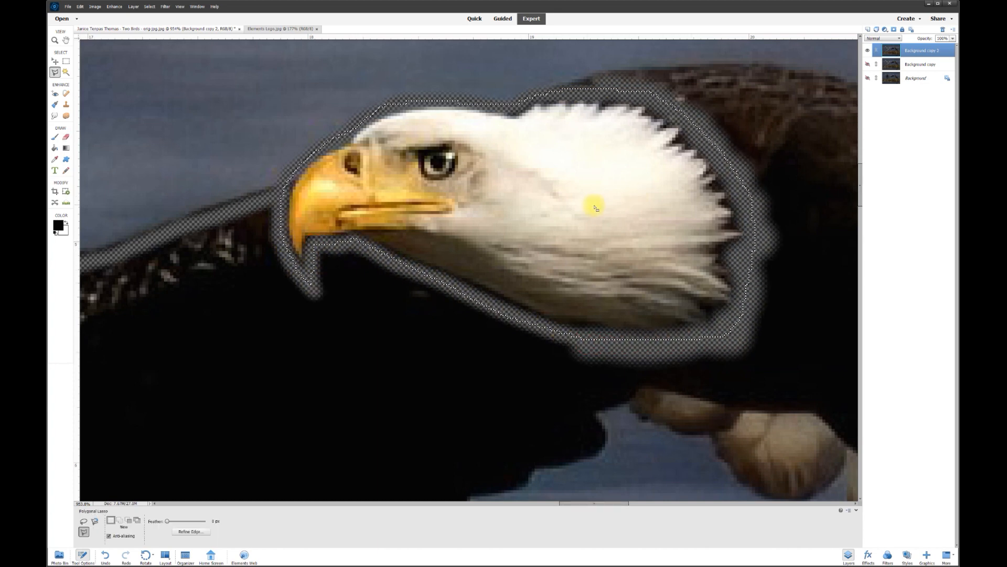
Invert the head selection, delete everything outside the eagle's head, and clear the selection.
right_click(589, 206)
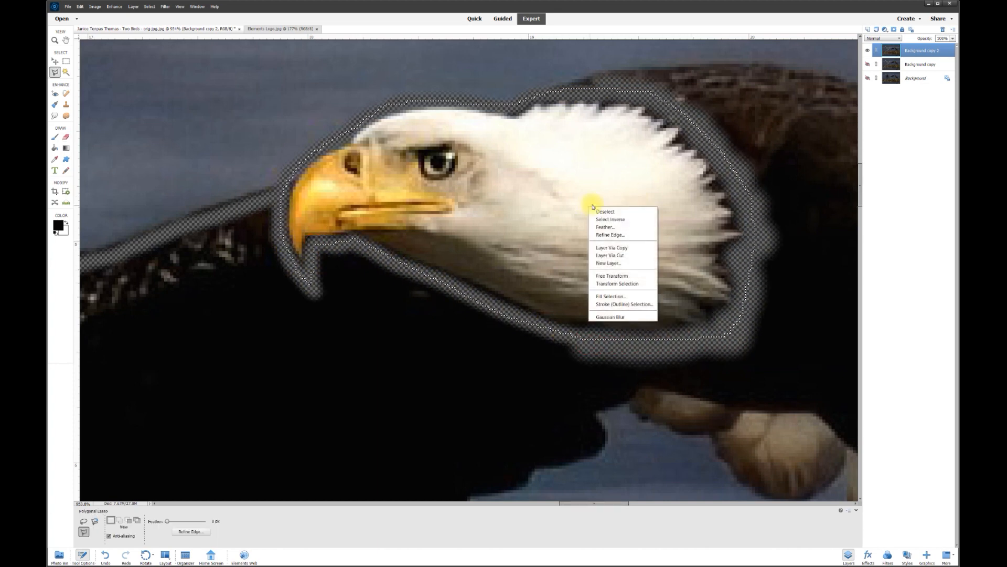
left_click(618, 220)
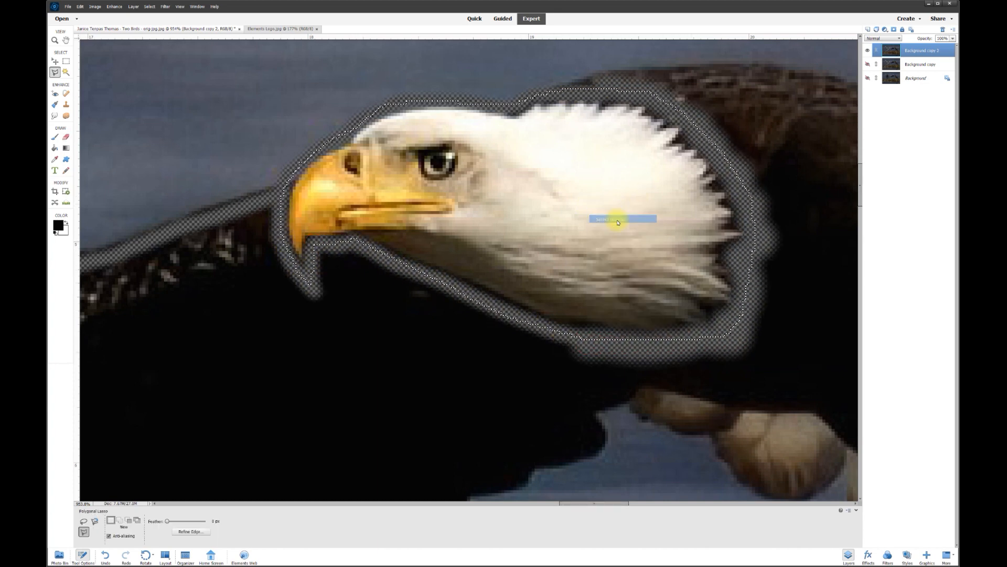
key("Delete")
scroll(513, 247, "down", 5)
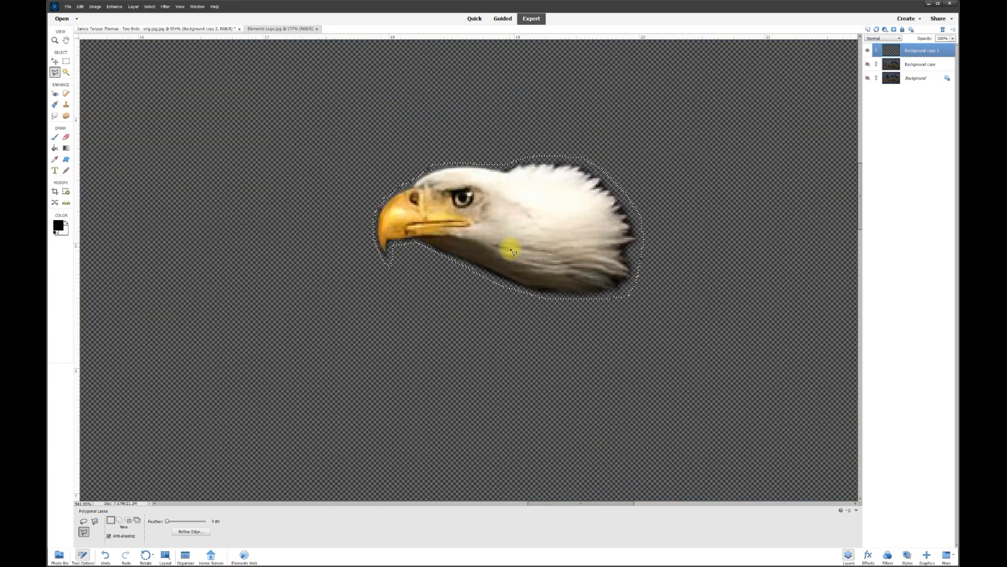
scroll(508, 277, "down", 2)
scroll(571, 284, "up", 3)
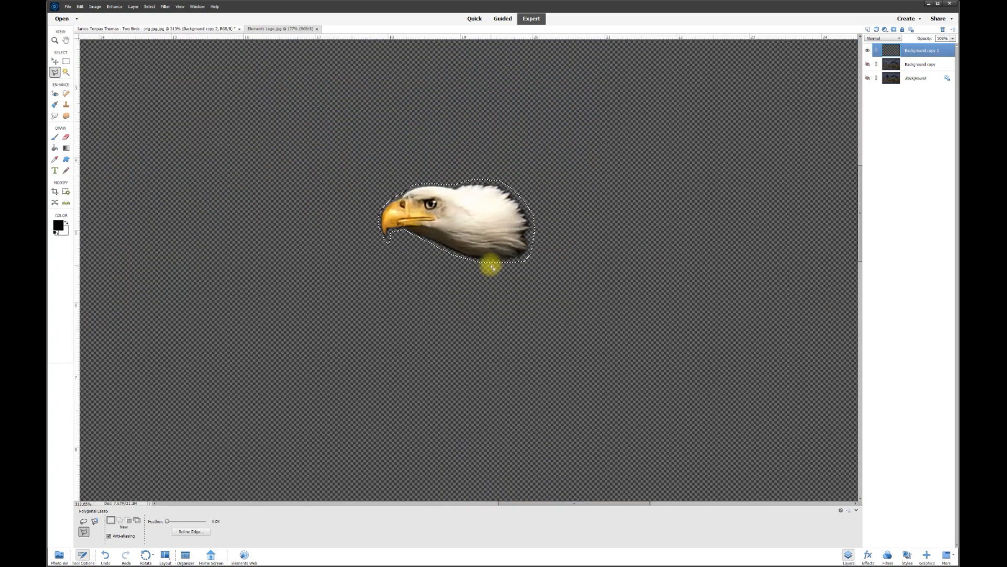
key("ctrl+d")
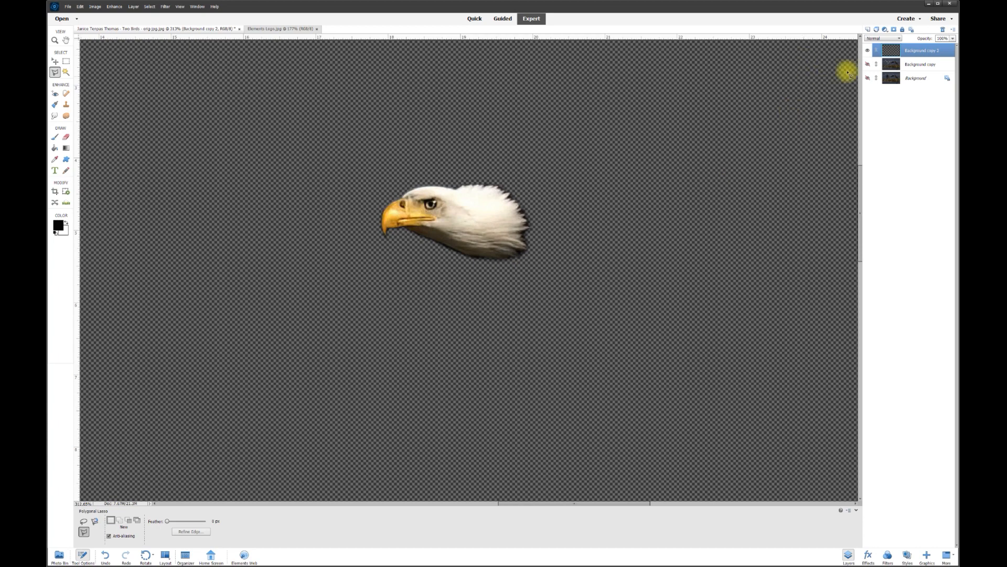
Hide the Background copy 2 layer, then show and select the Background copy layer.
left_click(868, 50)
left_click(868, 50)
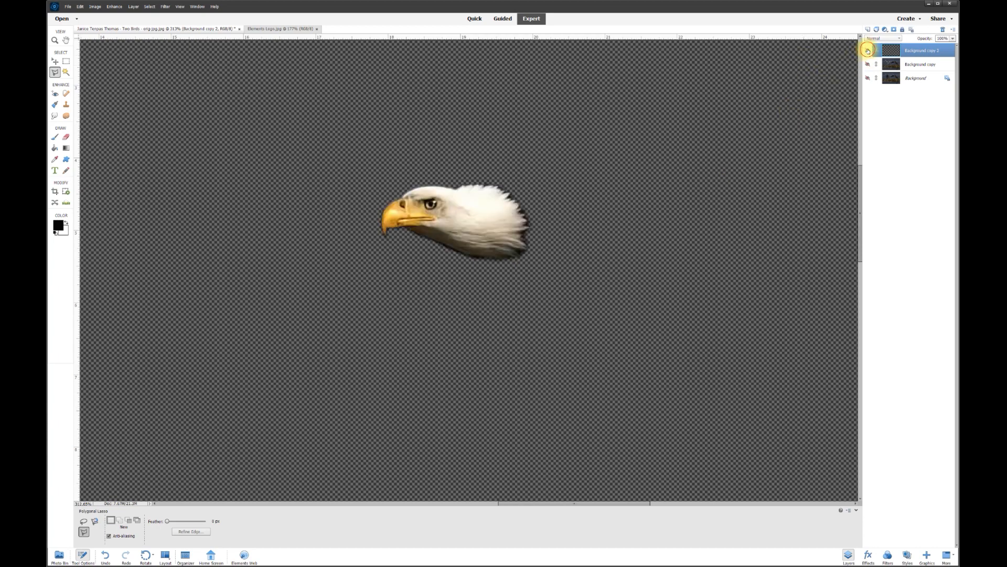
left_click(868, 50)
left_click(868, 65)
left_click(916, 65)
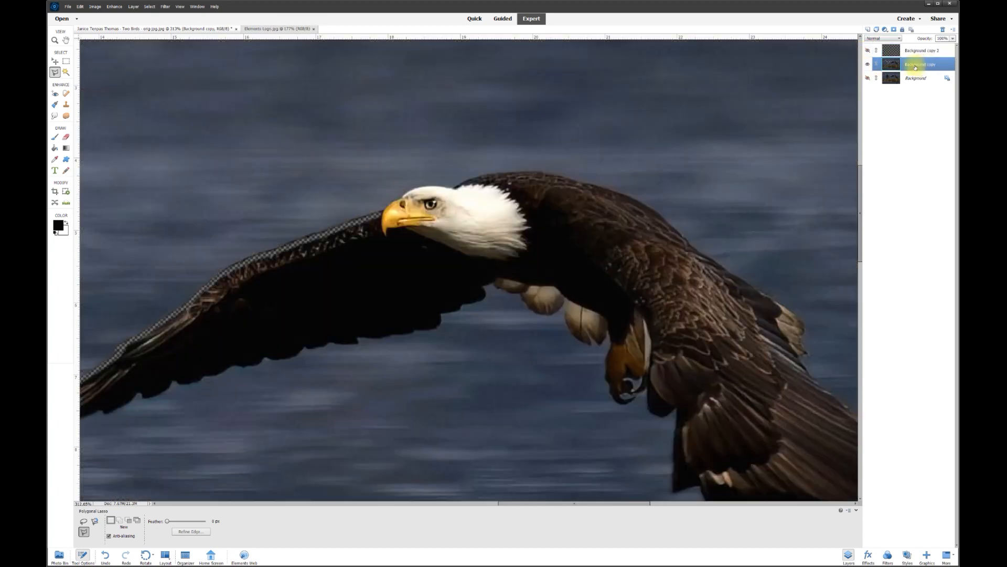
Erase a thin border over the eagle's head and back and around its far wing and talons on Background copy.
scroll(395, 226, "up", 4)
left_click(65, 136)
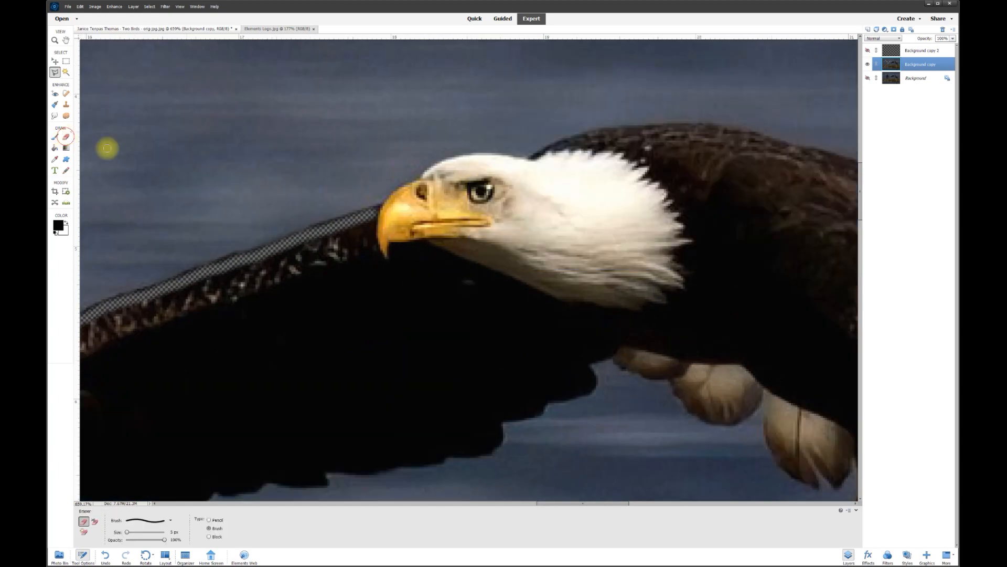
scroll(575, 169, "up", 2)
mouse_move(262, 236)
left_mouse_down()
mouse_move(339, 182)
mouse_move(420, 154)
mouse_move(721, 104)
left_mouse_up()
mouse_move(805, 106)
left_mouse_down()
mouse_move(587, 254)
mouse_move(704, 304)
mouse_move(796, 245)
mouse_move(668, 354)
mouse_move(719, 202)
mouse_move(749, 332)
mouse_move(692, 392)
mouse_move(586, 370)
mouse_move(461, 411)
mouse_move(354, 417)
mouse_move(584, 337)
mouse_move(391, 304)
left_mouse_up()
left_click_drag(391, 303, 410, 55)
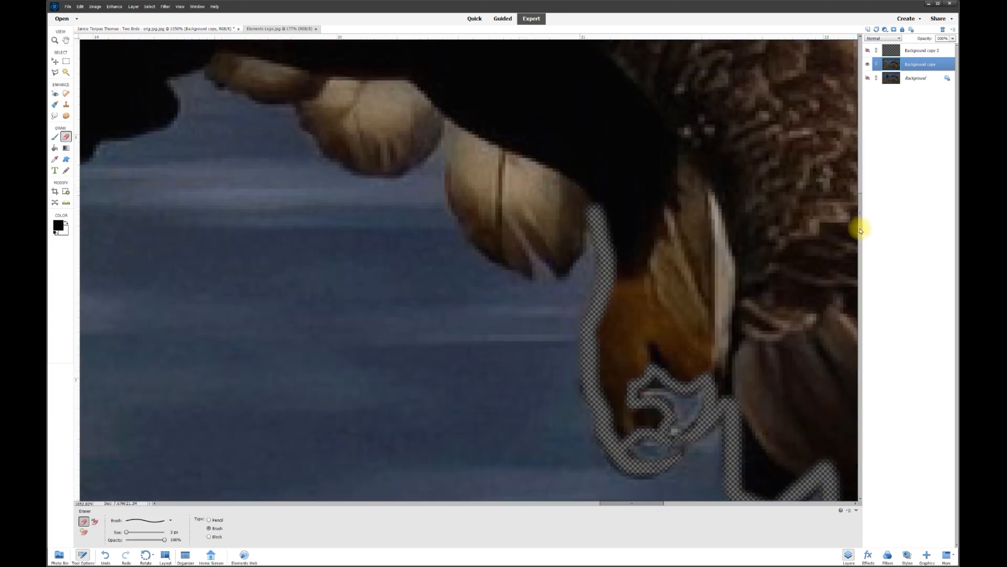
Continue the erased border along the eagle's belly feathers and the scalloped lower edge of the outstretched wing to its tip.
left_click_drag(859, 229, 846, 230)
key("[")
mouse_move(163, 139)
left_mouse_down()
mouse_move(339, 224)
mouse_move(477, 313)
mouse_move(586, 281)
left_mouse_up()
left_click_drag(632, 503, 579, 504)
mouse_move(87, 380)
left_mouse_down()
mouse_move(482, 306)
mouse_move(694, 219)
left_mouse_up()
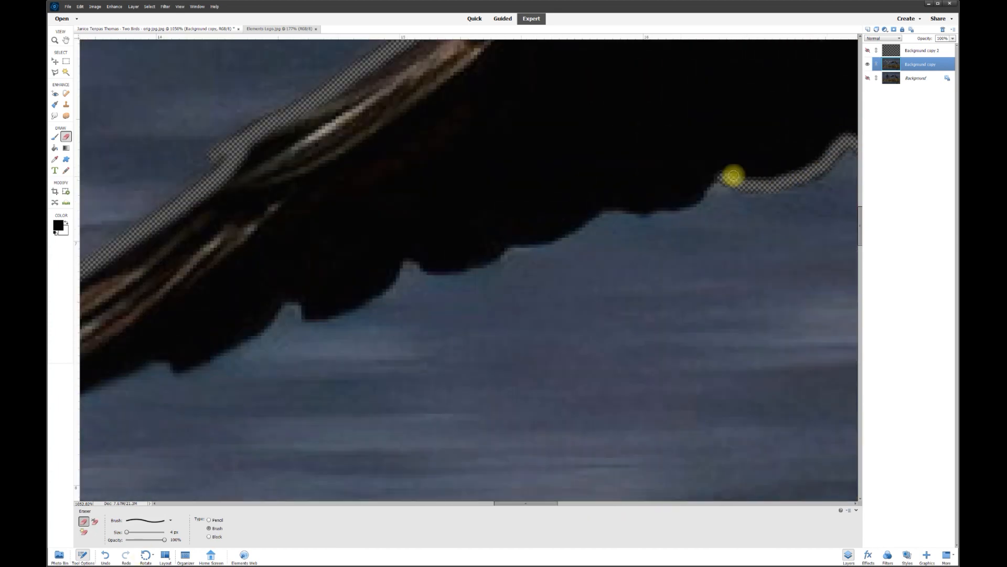
mouse_move(733, 173)
left_mouse_down()
mouse_move(661, 206)
mouse_move(290, 297)
mouse_move(177, 367)
left_mouse_up()
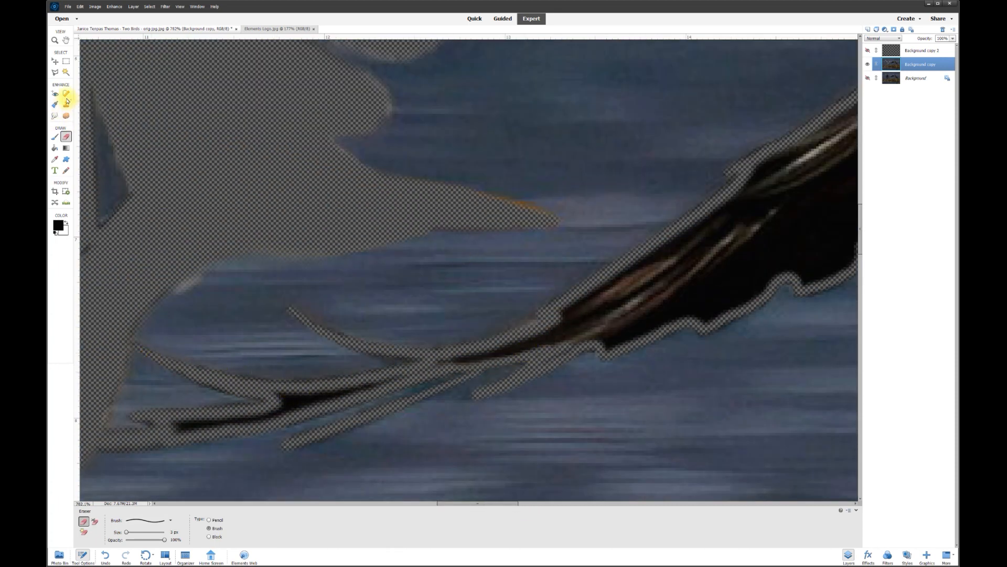
Outline the dark remnants of the eagle's outermost wing-tip feathers with the Polygonal Lasso and delete them.
left_click(55, 74)
scroll(325, 413, "up", 1)
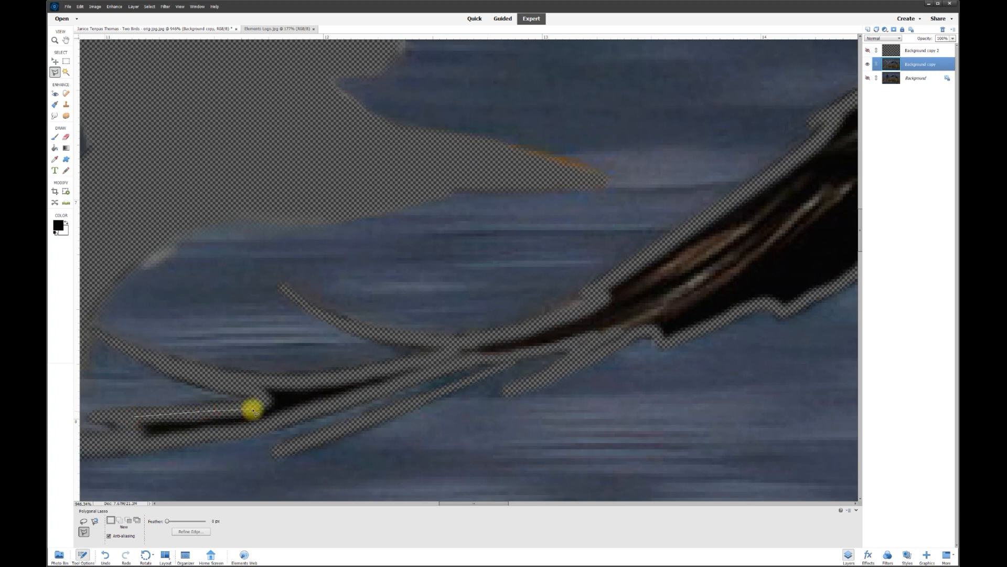
left_click(247, 382)
left_click(304, 382)
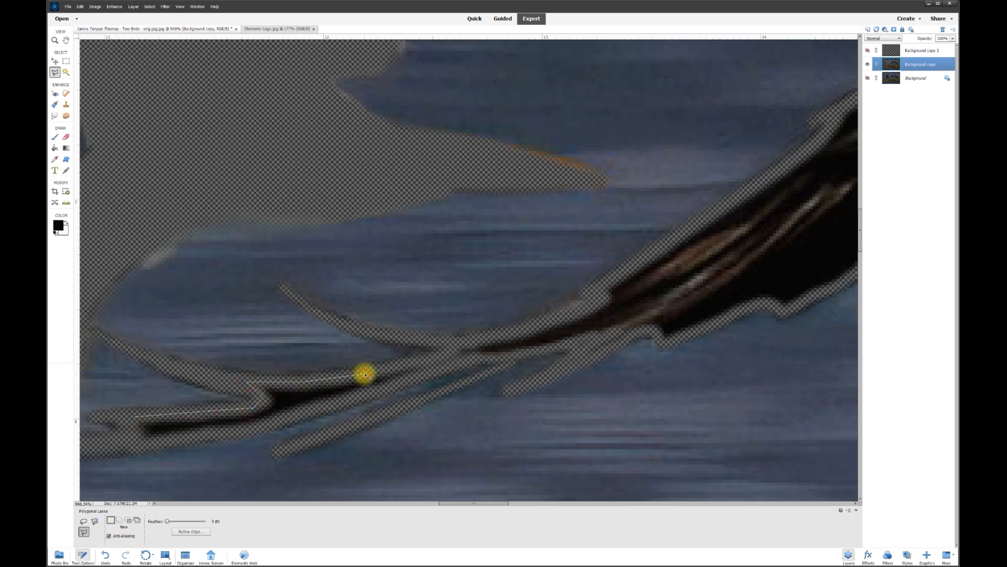
left_click(434, 372)
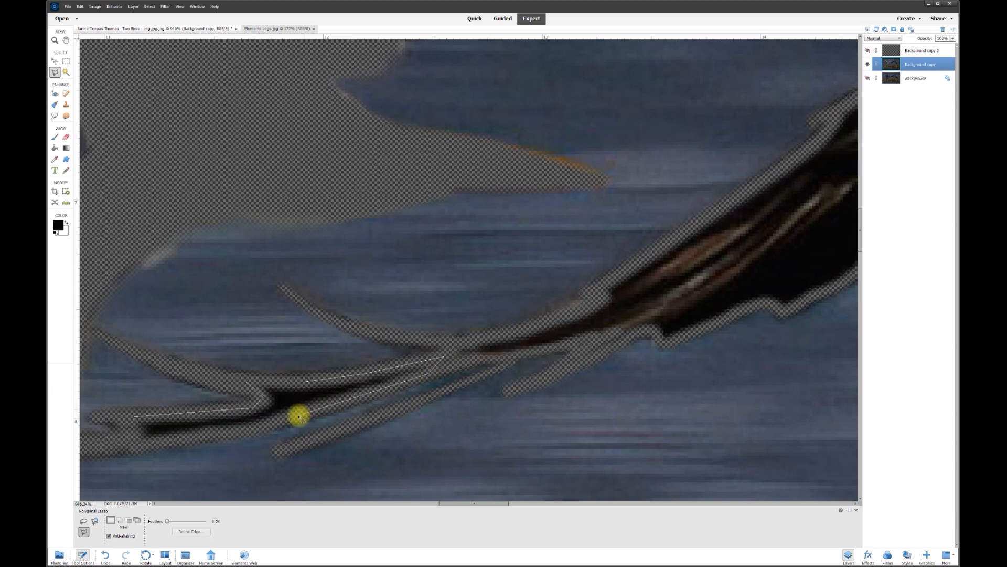
left_click(229, 437)
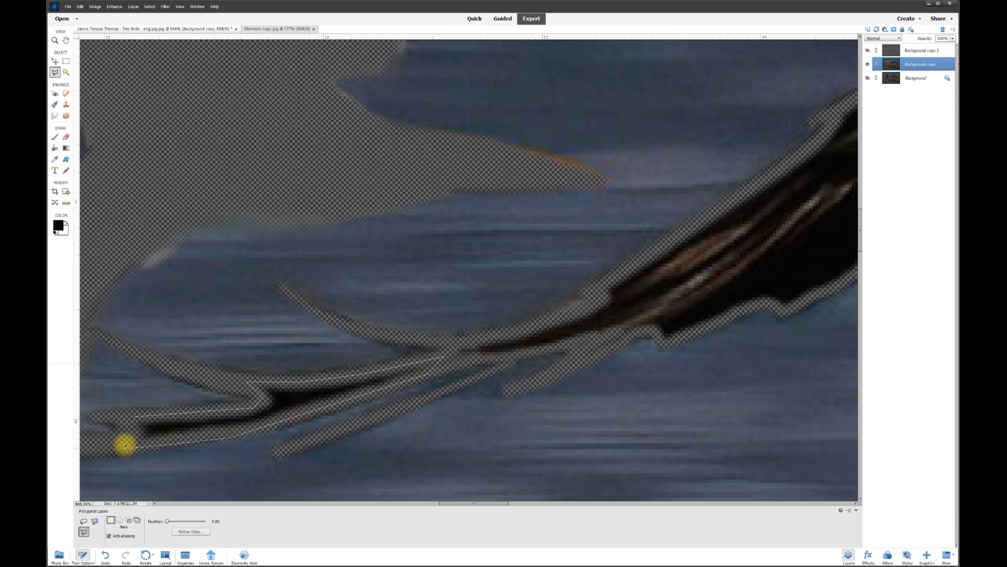
left_click(132, 420)
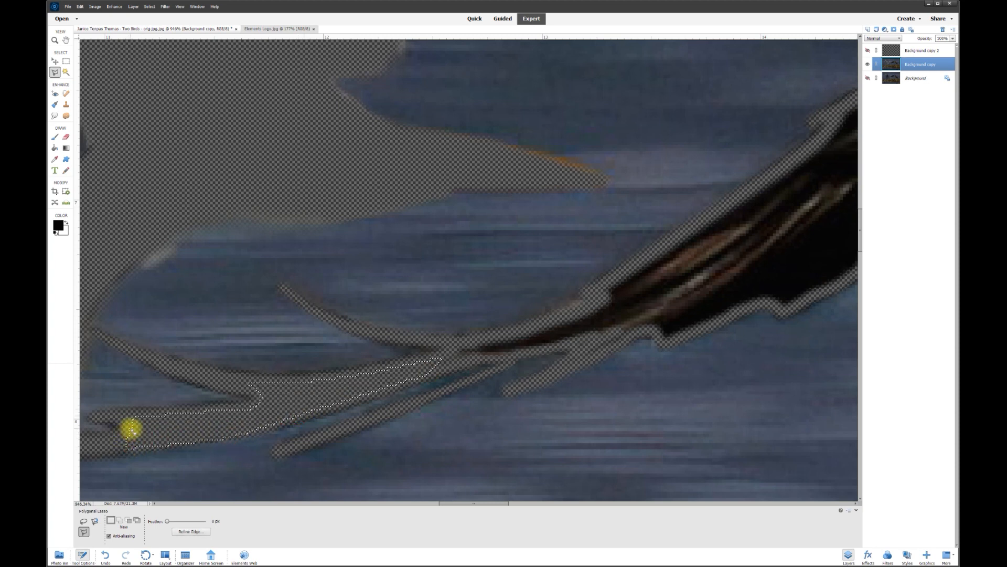
Select the eagle's outstretched wing from the feather tips to the beak with the Polygonal Lasso and delete it.
left_click(449, 341)
left_click(581, 311)
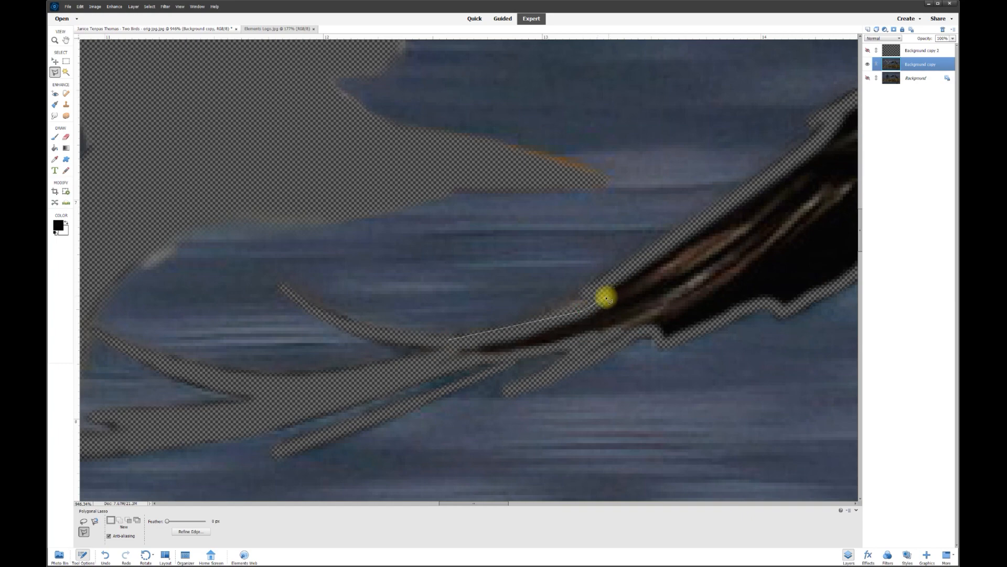
left_click(687, 229)
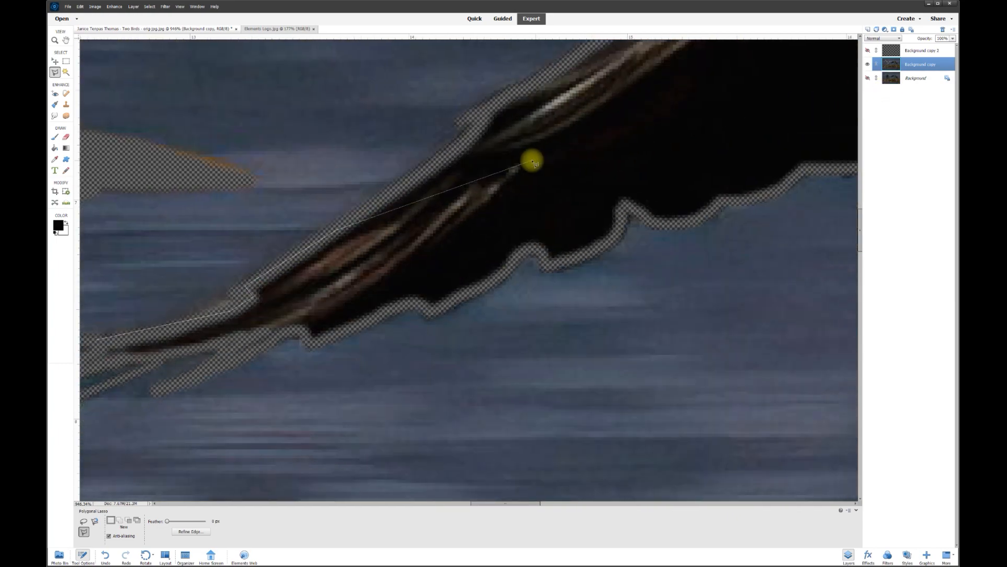
left_click(472, 142)
left_click(485, 102)
left_click(545, 270)
left_click(709, 150)
key("Delete")
Trace a new Polygonal Lasso outline over the eagle's head and back and down the outer edge of the far wing.
left_click(834, 273)
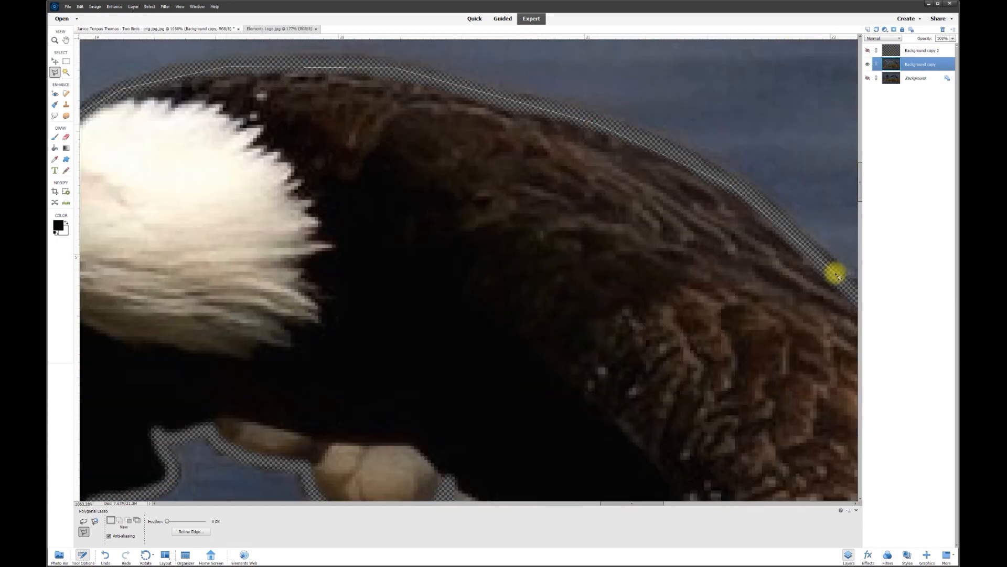
left_click(525, 345)
left_click(573, 478)
left_click(548, 190)
left_click(611, 288)
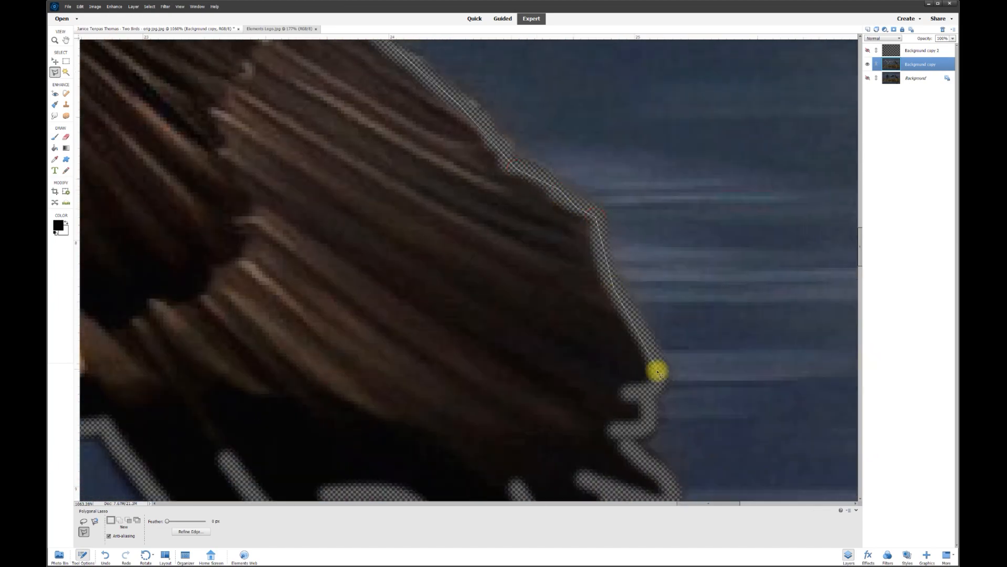
Extend the lasso outline around the feather tips along the far wing's lower edge within the erased border.
left_click(650, 437)
left_click(674, 289)
left_click(673, 308)
left_click(632, 364)
left_click(525, 329)
left_click(475, 353)
left_click(340, 376)
left_click(258, 306)
left_click(389, 191)
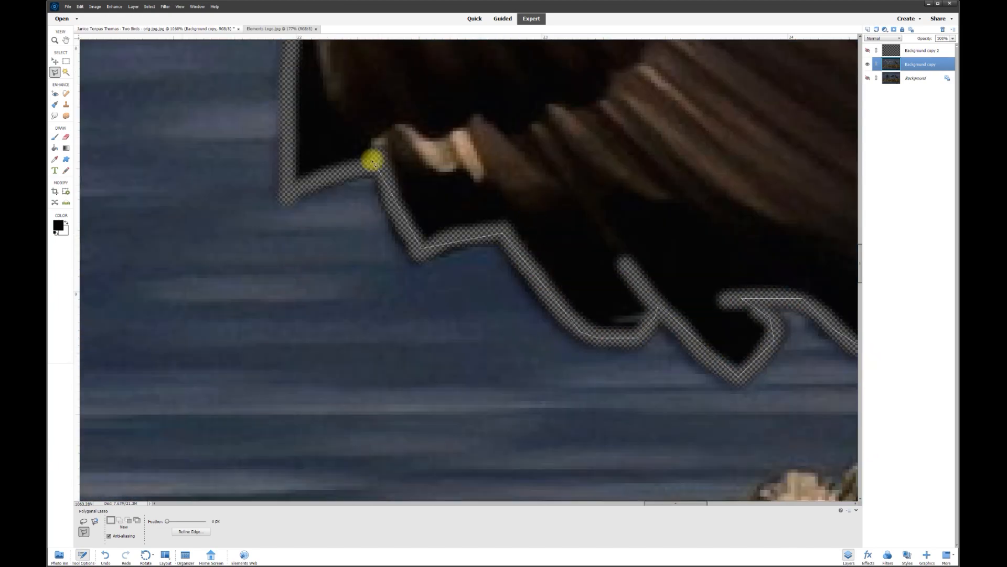
Trace the lasso outline back along the cut edge of the outstretched wing and close the selection at the eagle's beak.
left_click(367, 412)
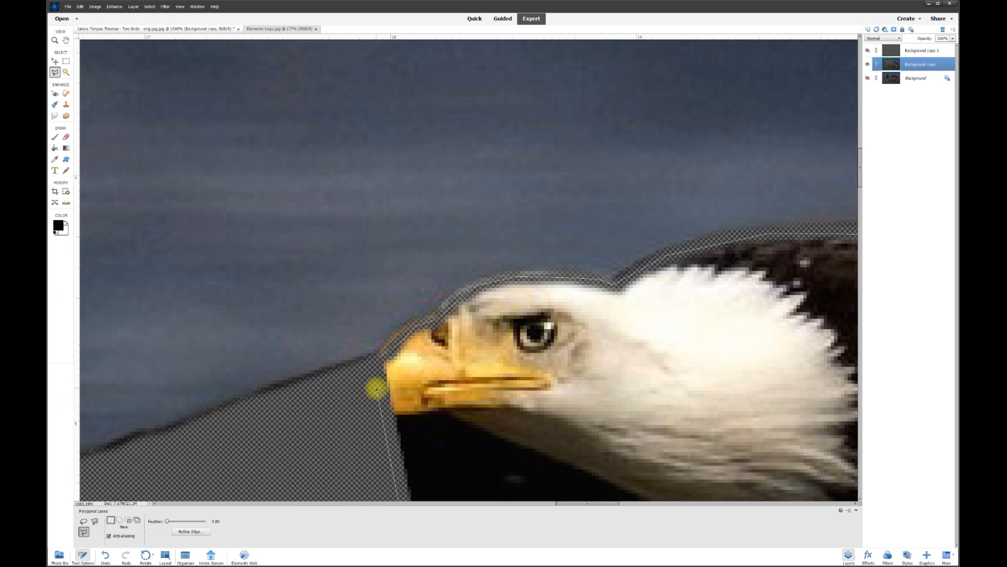
left_click(377, 389)
scroll(627, 378, "down", 10)
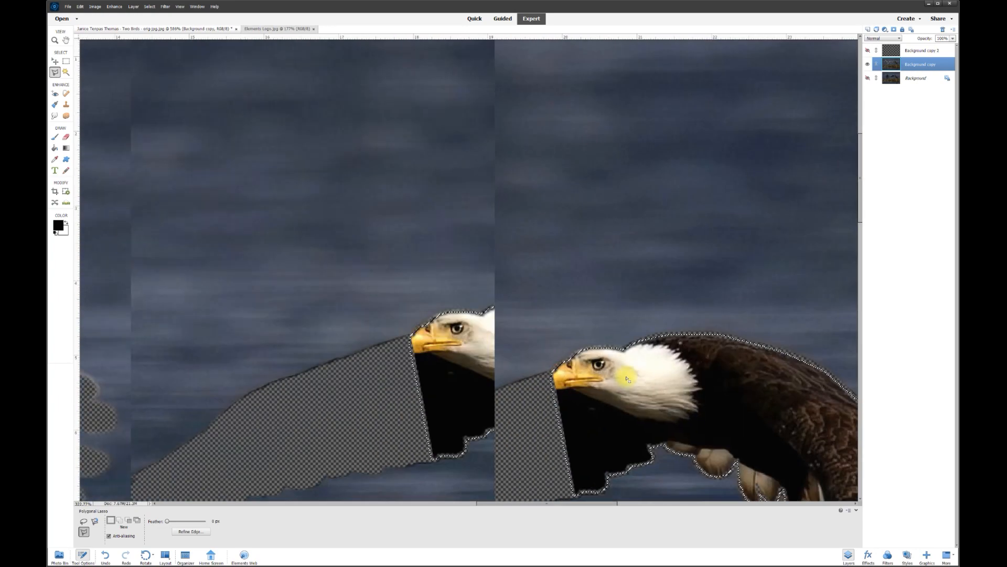
Delete the selected eagle from the Background copy layer and clear the selection.
scroll(627, 378, "down", 4)
scroll(577, 316, "up", 2)
key("Delete")
key("ctrl+d")
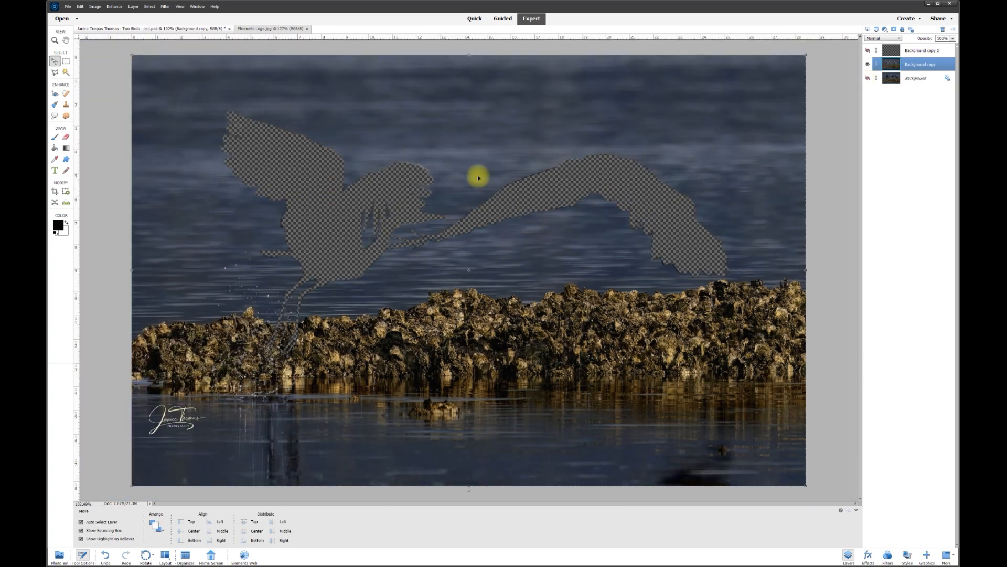
Turn on the Background layer beneath the cut-out copy and make it the active layer.
left_click(870, 79)
left_click(870, 78)
left_click(869, 78)
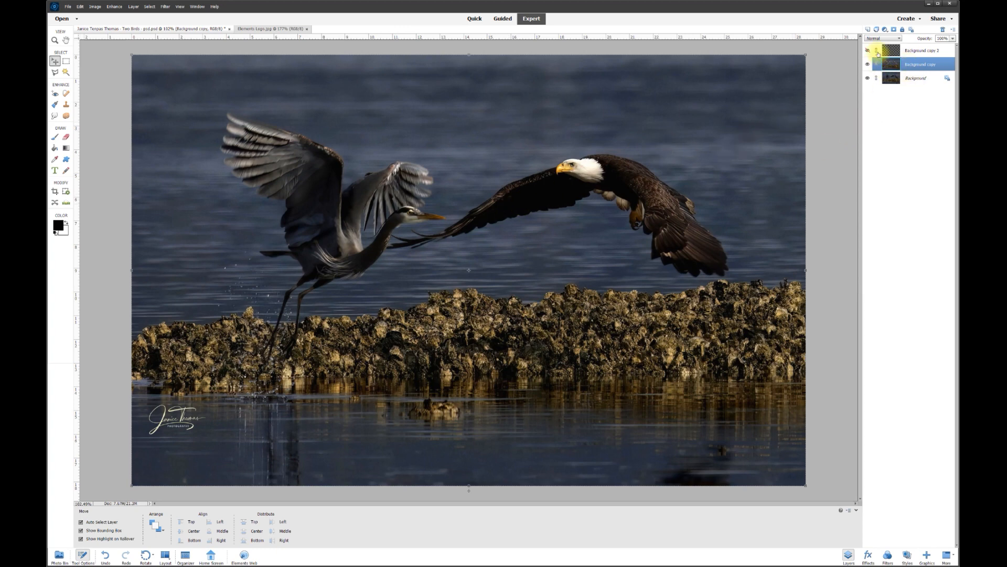
left_click(912, 80)
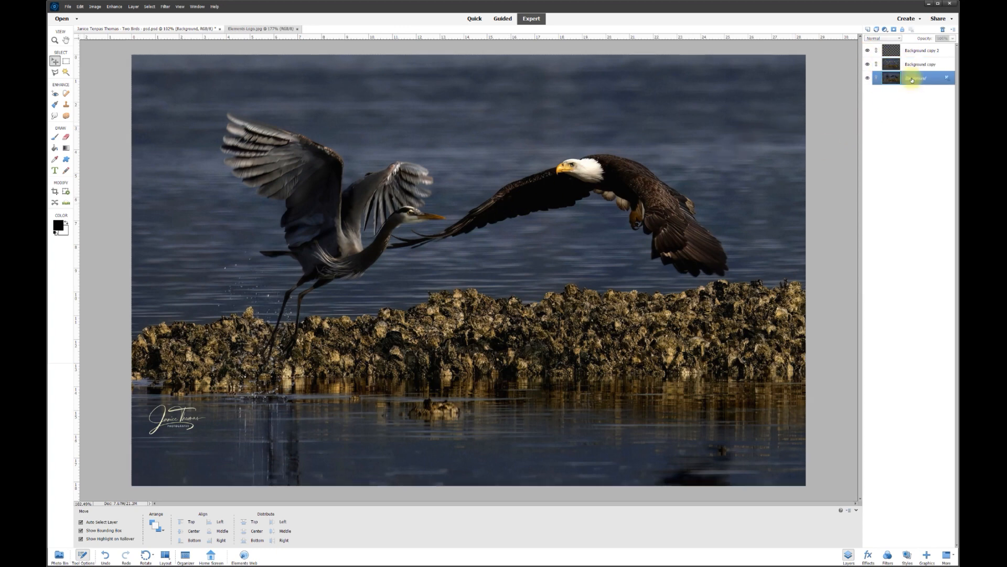
Start a Polygonal Lasso outline above the image, running down between the birds and under the heron's beak to its neck.
left_click(55, 72)
scroll(479, 92, "up", 3)
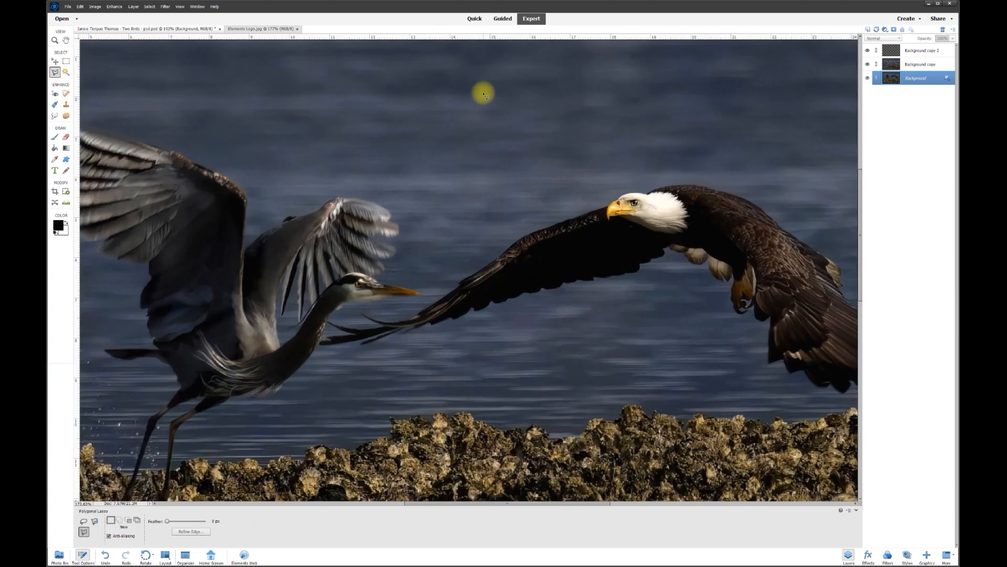
left_click_drag(861, 176, 860, 138)
left_click(476, 104)
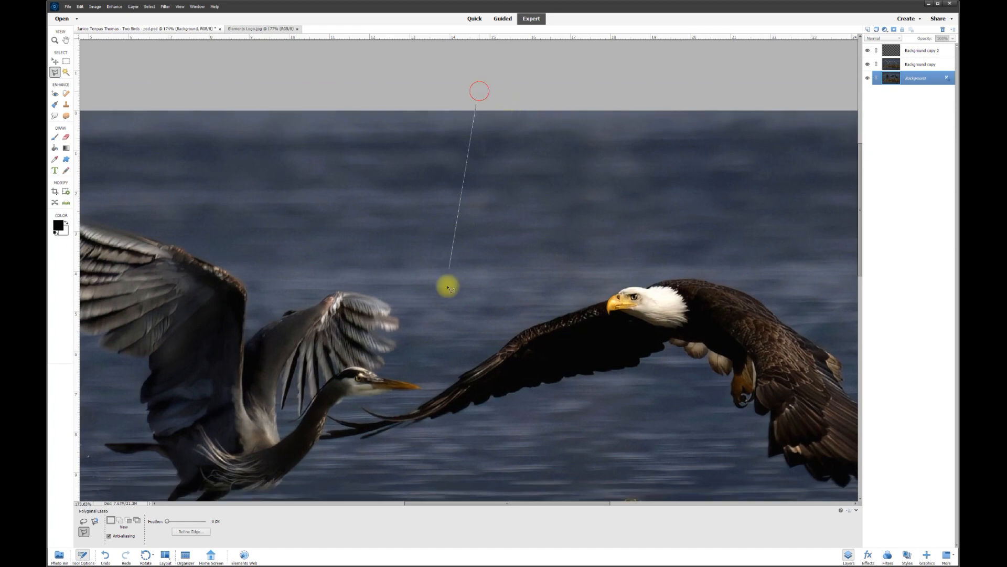
left_click(430, 387)
left_click(419, 401)
left_click(354, 405)
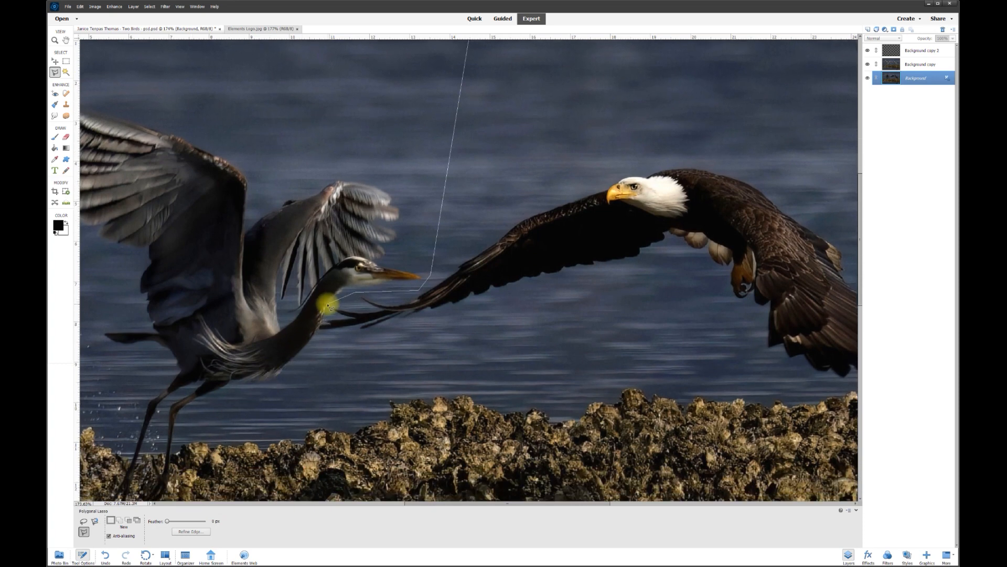
left_click(327, 305)
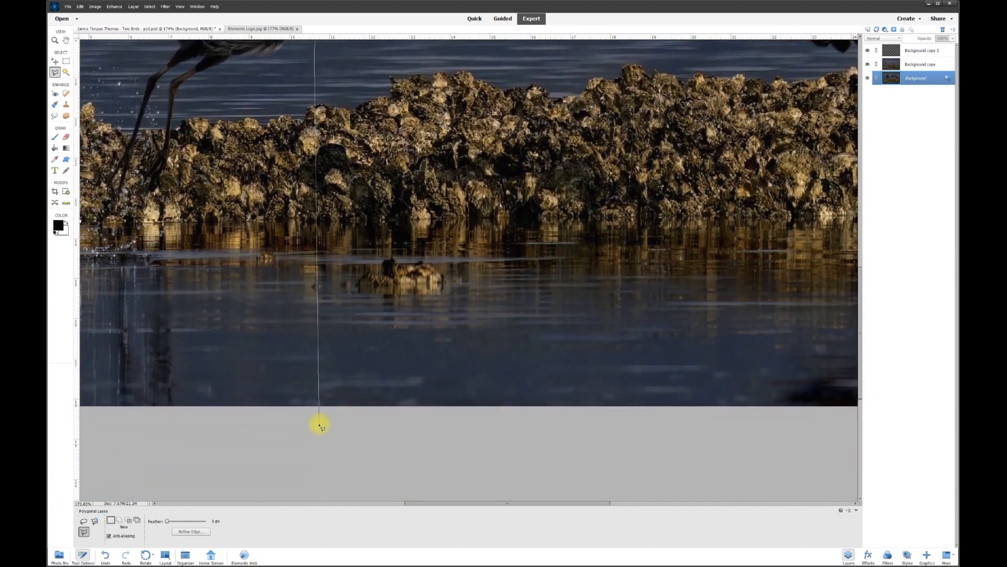
Close the lasso outline around the eagle's side outside the canvas edges and cut that half to a new layer.
left_click(320, 425)
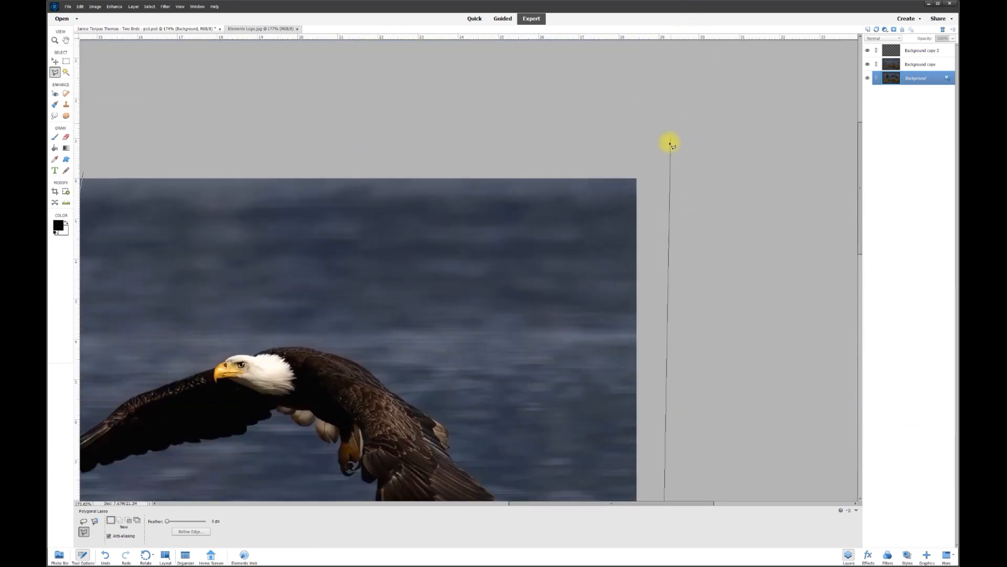
left_click(660, 158)
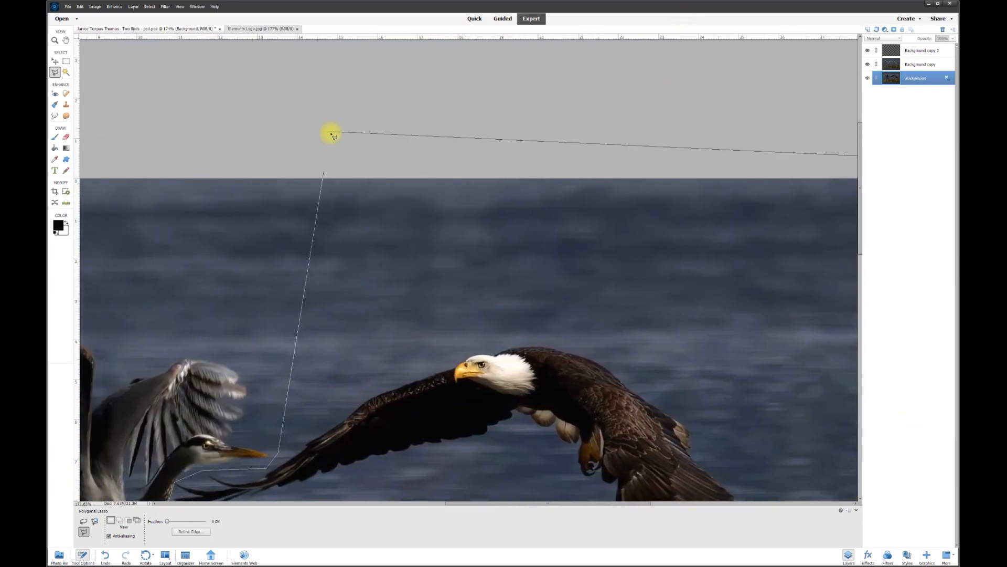
double_click(346, 152)
key("ctrl+0")
key("ctrl+minus")
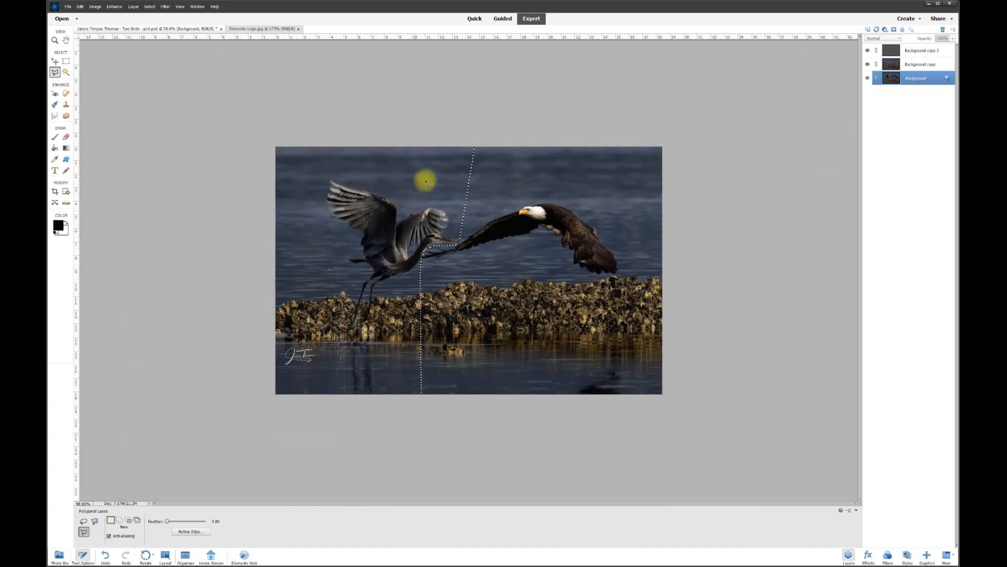
right_click(512, 254)
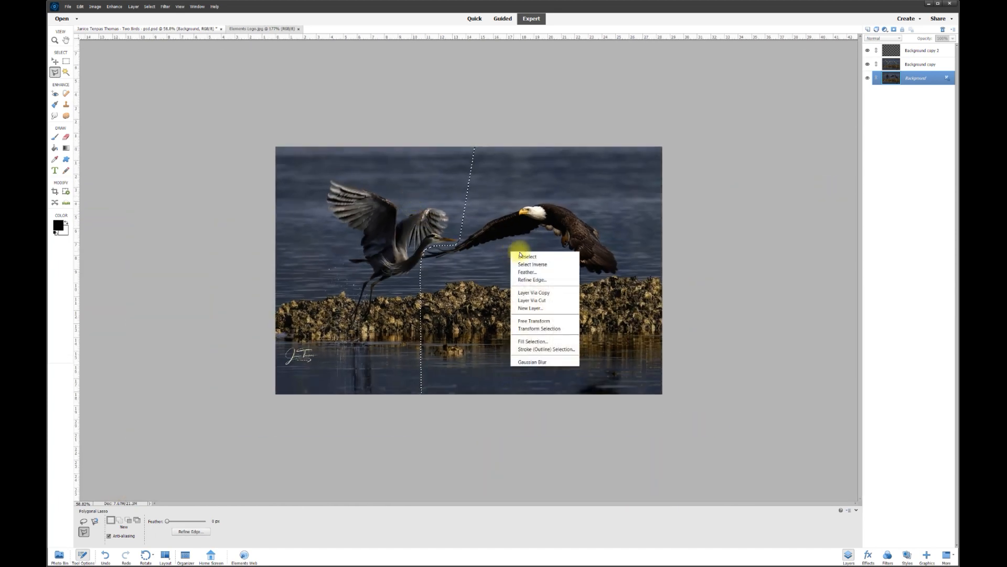
left_click(546, 300)
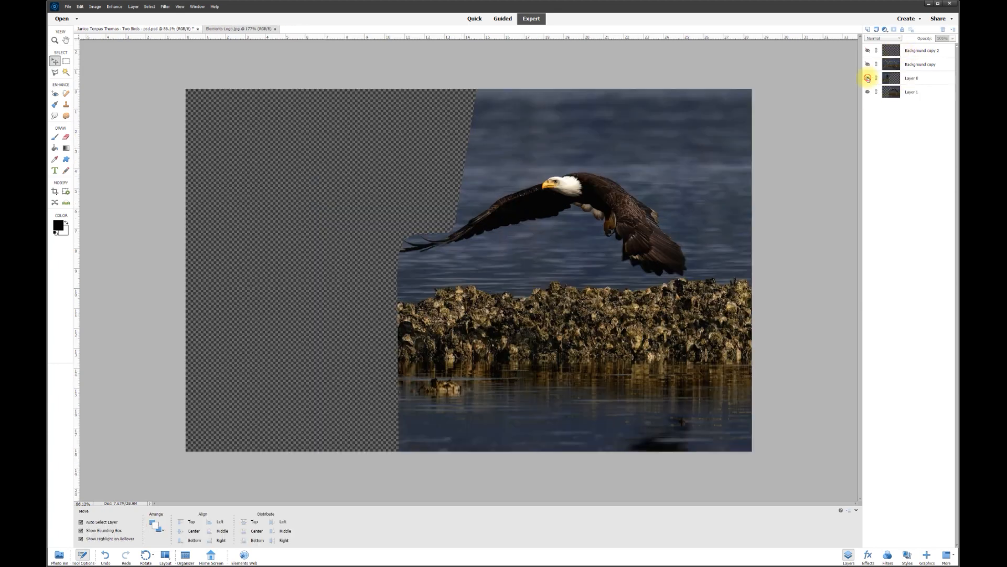
Show Layer 0 and Background copy again, and toggle Layer 0 and Layer 1 to check the separated halves.
left_click(868, 78)
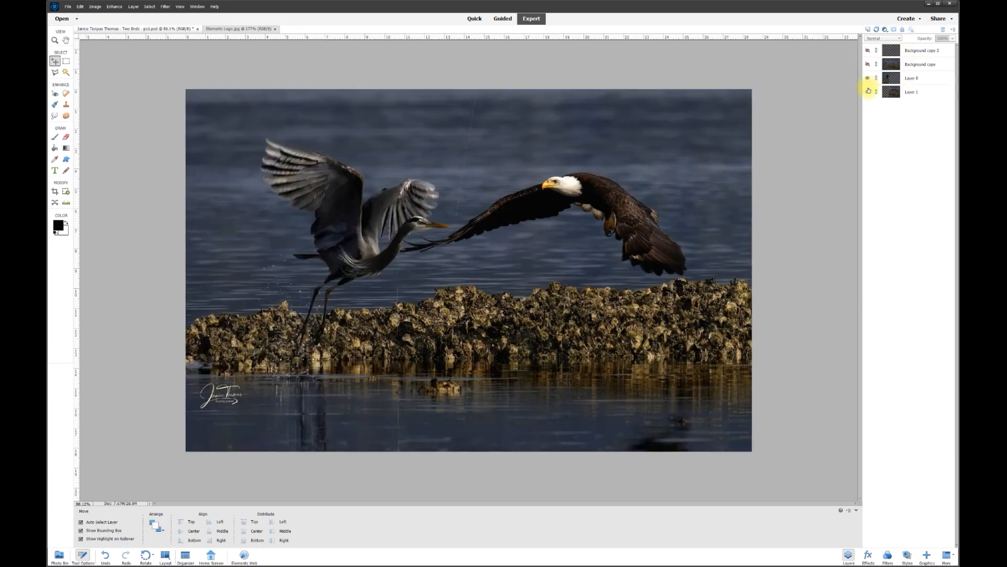
left_click(867, 92)
left_click(868, 92)
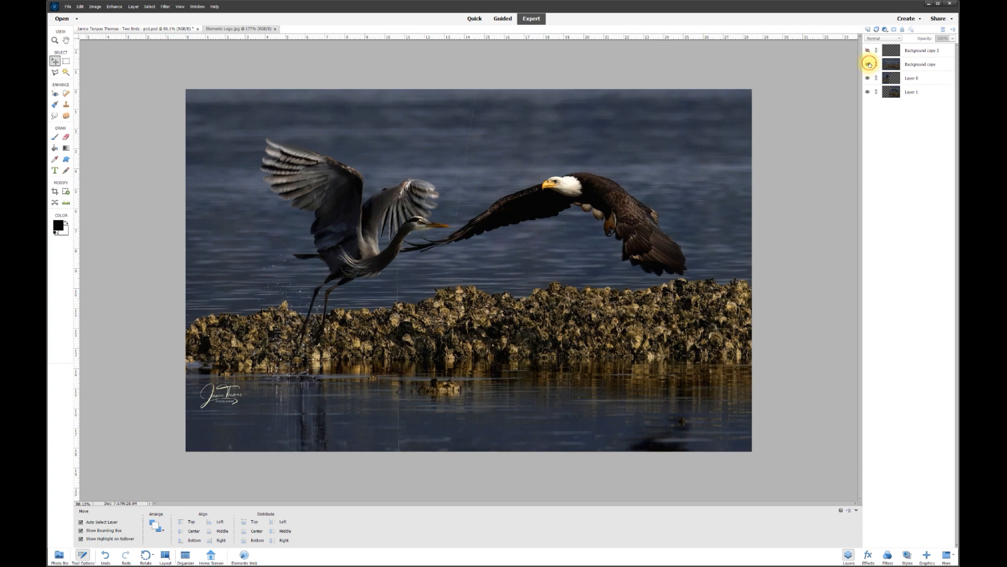
left_click(868, 78)
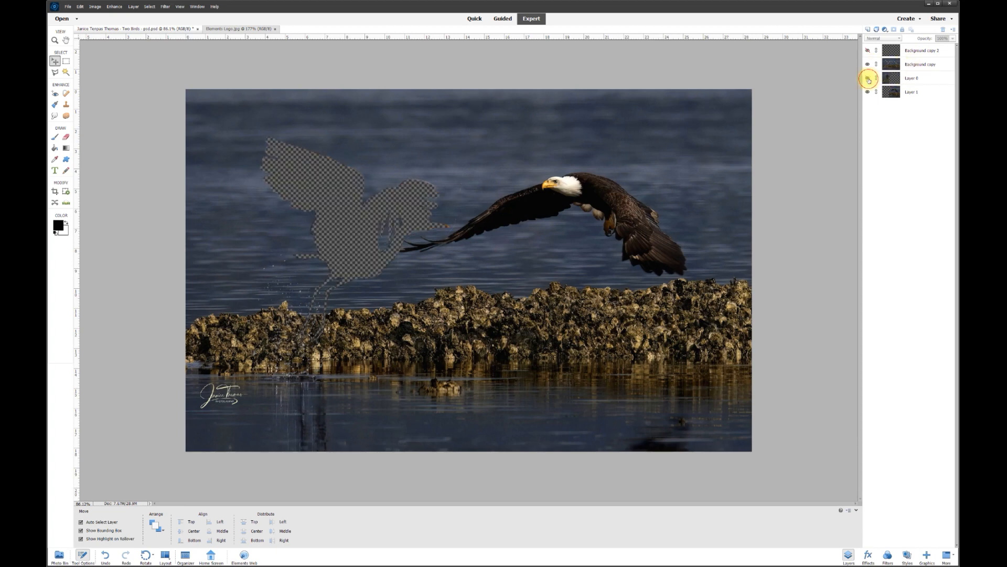
left_click(869, 79)
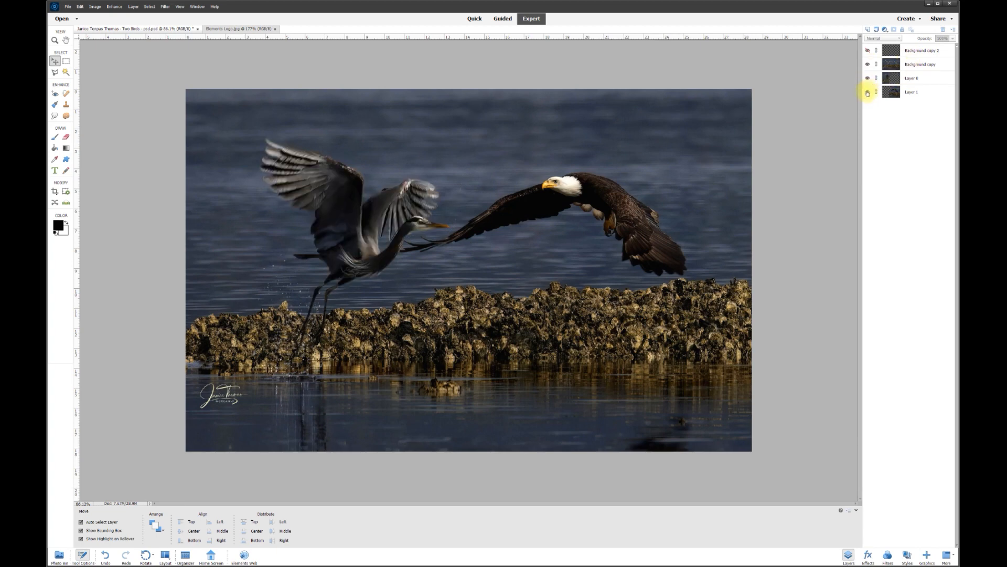
left_click(868, 93)
left_click(868, 93)
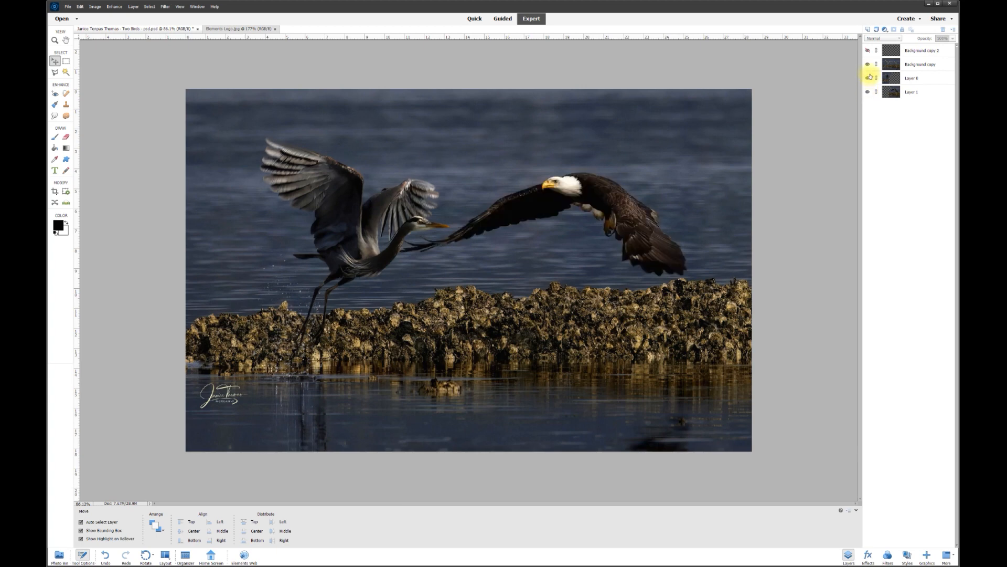
Select the heron half, Layer 0, and lower its contrast to -26 with Brightness/Contrast.
left_click(911, 79)
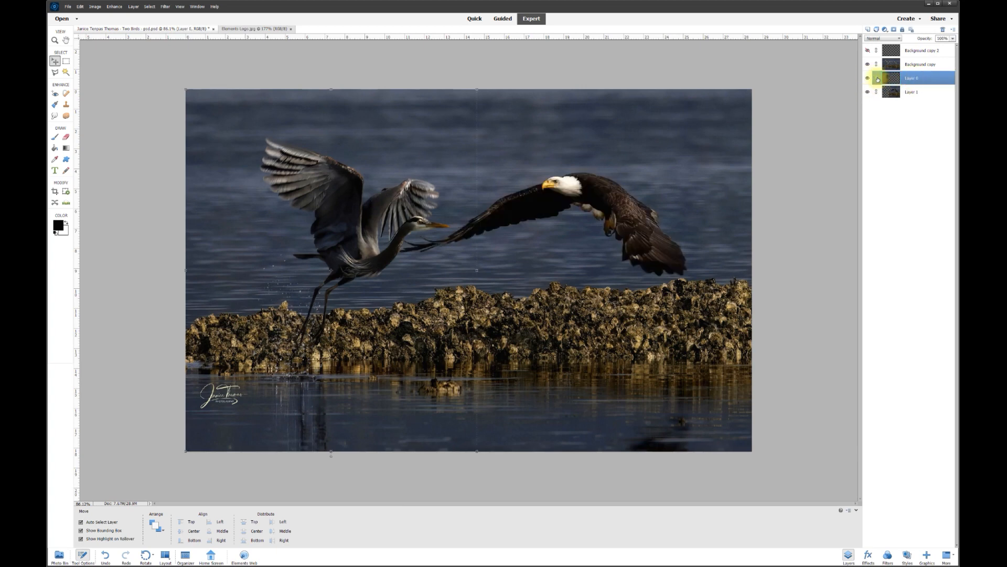
left_click(868, 78)
left_click(868, 77)
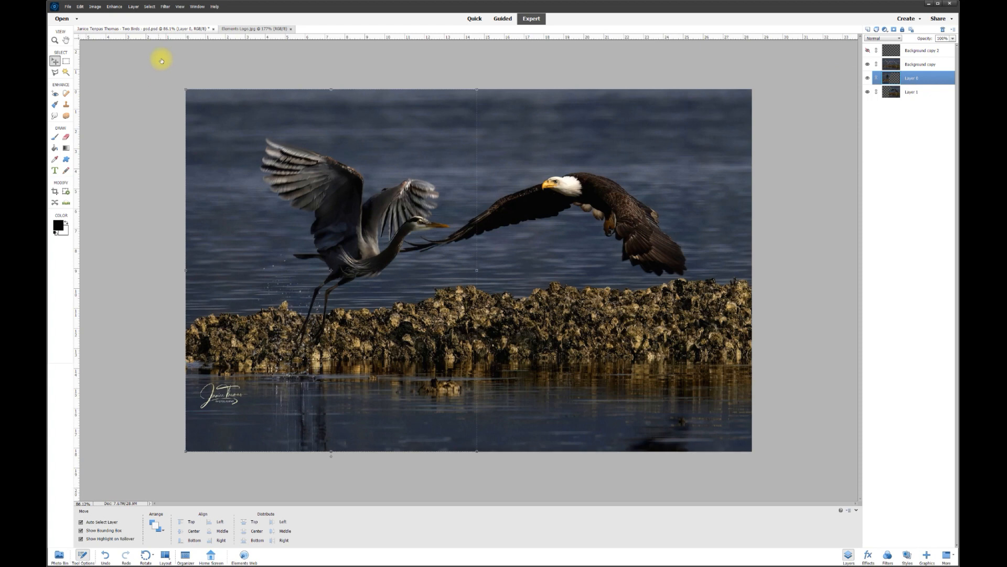
left_click(115, 7)
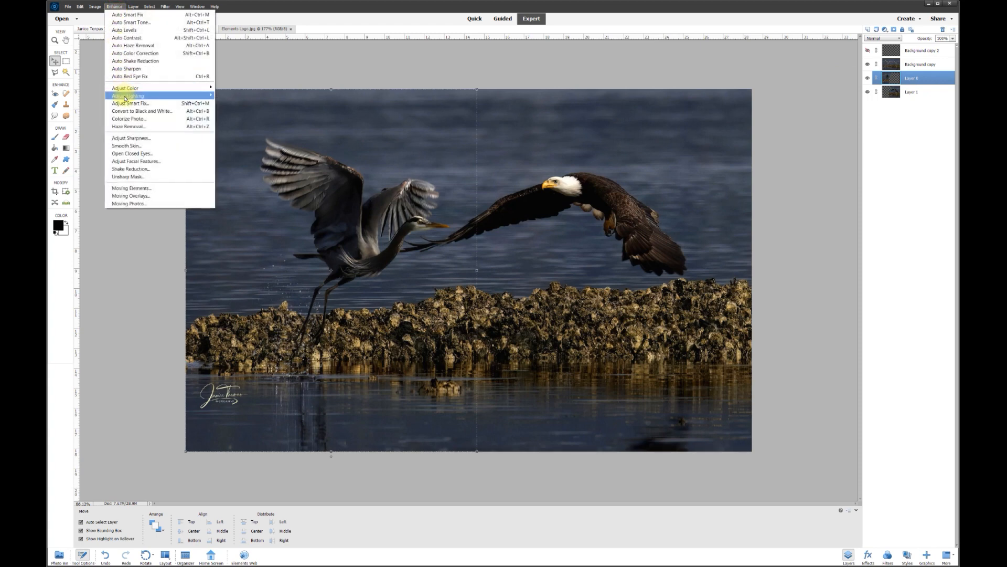
mouse_move(131, 96)
left_click(229, 104)
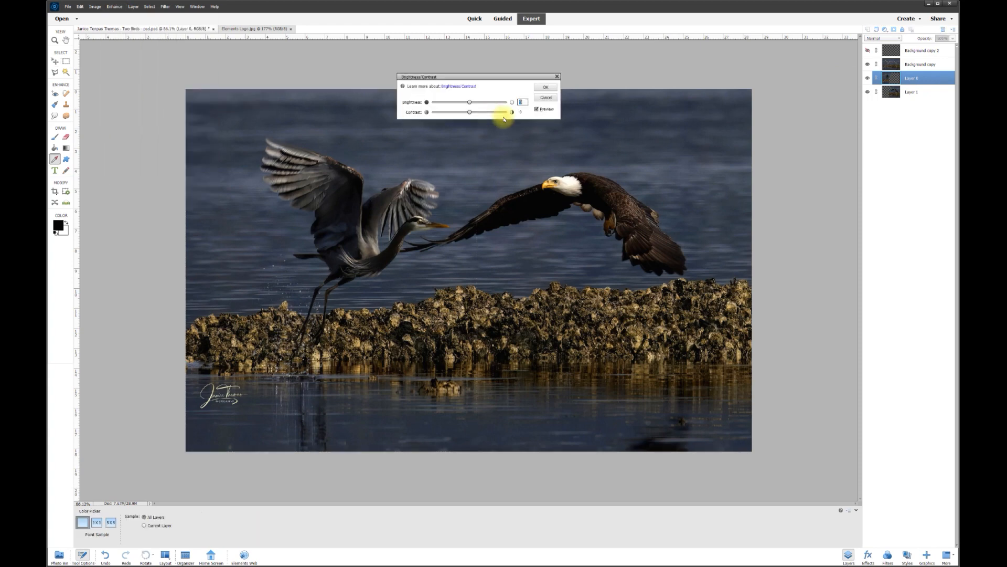
left_click_drag(470, 103, 445, 117)
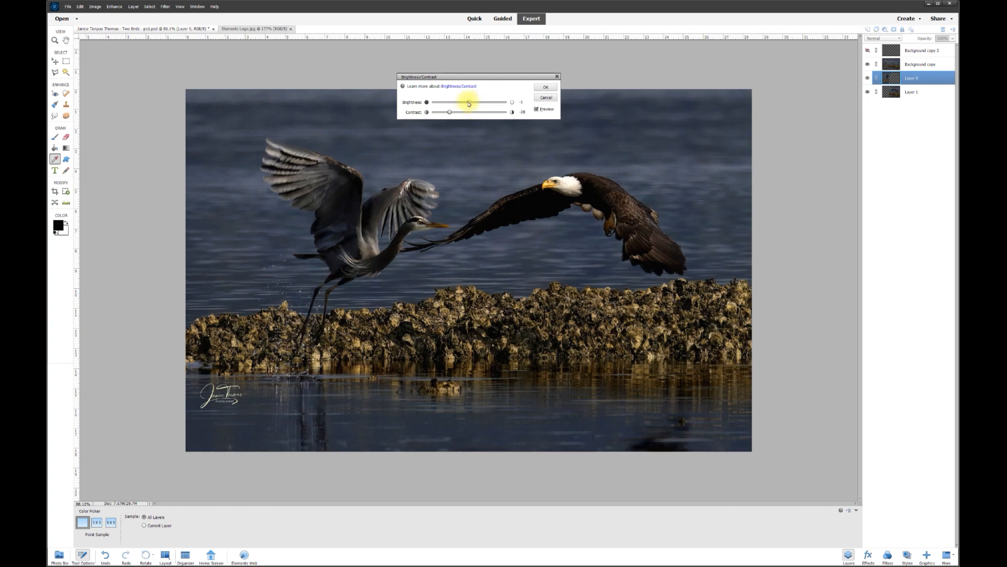
Raise the heron layer's brightness to about 88 with contrast at -25, compare the preview on and off, and apply the adjustment.
left_click_drag(469, 101, 485, 103)
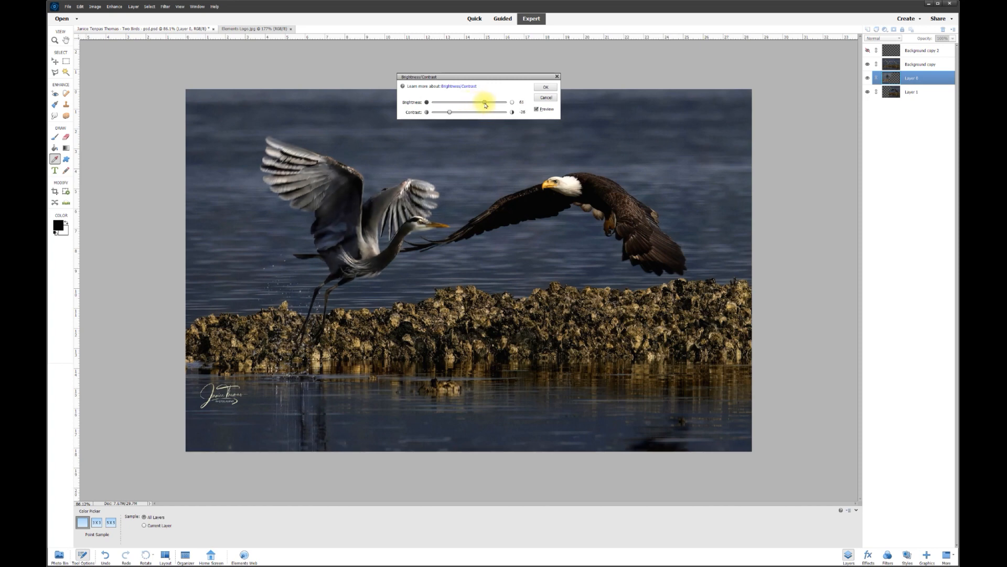
left_click(537, 111)
left_click(537, 109)
left_click(537, 110)
left_click(537, 109)
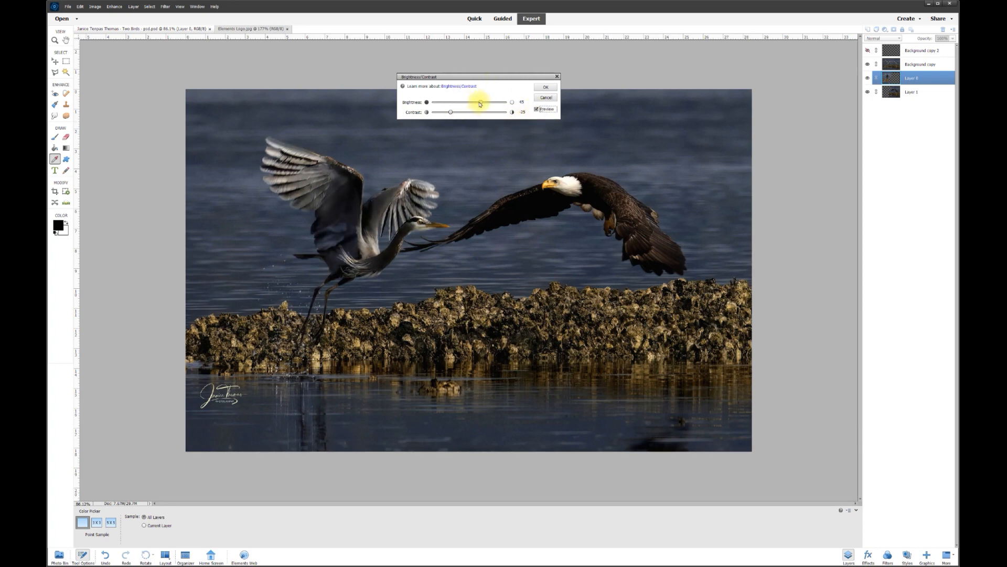
left_click_drag(482, 103, 494, 103)
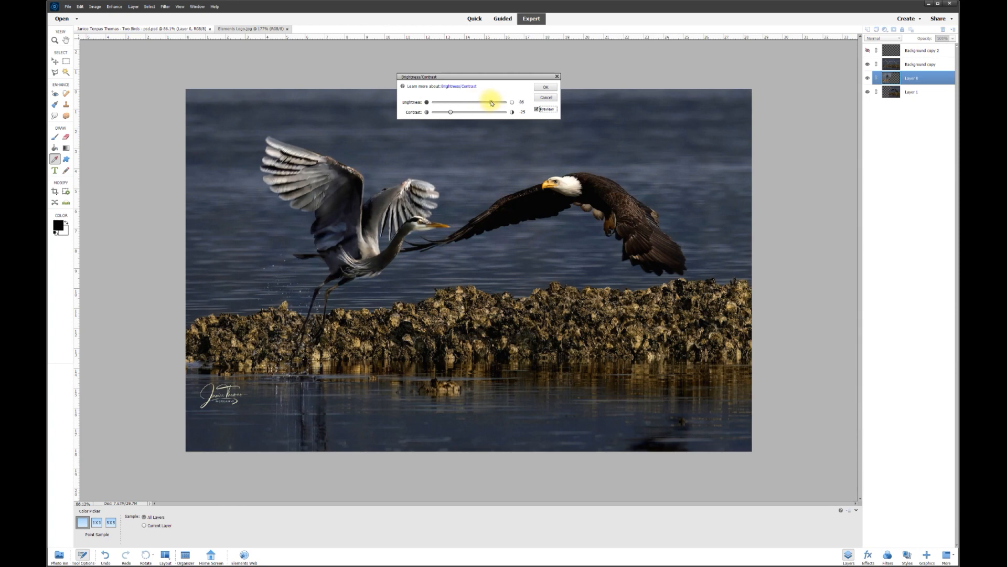
left_click(541, 91)
key("v")
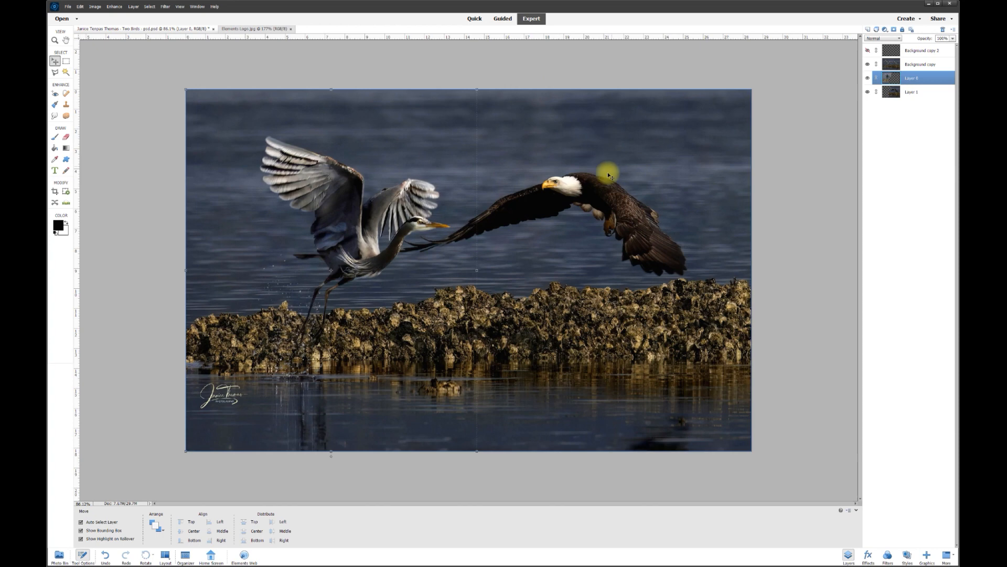
Make the eagle half, Layer 1, the active layer and turn on the Background copy 2 layer.
left_click(868, 92)
left_click(868, 92)
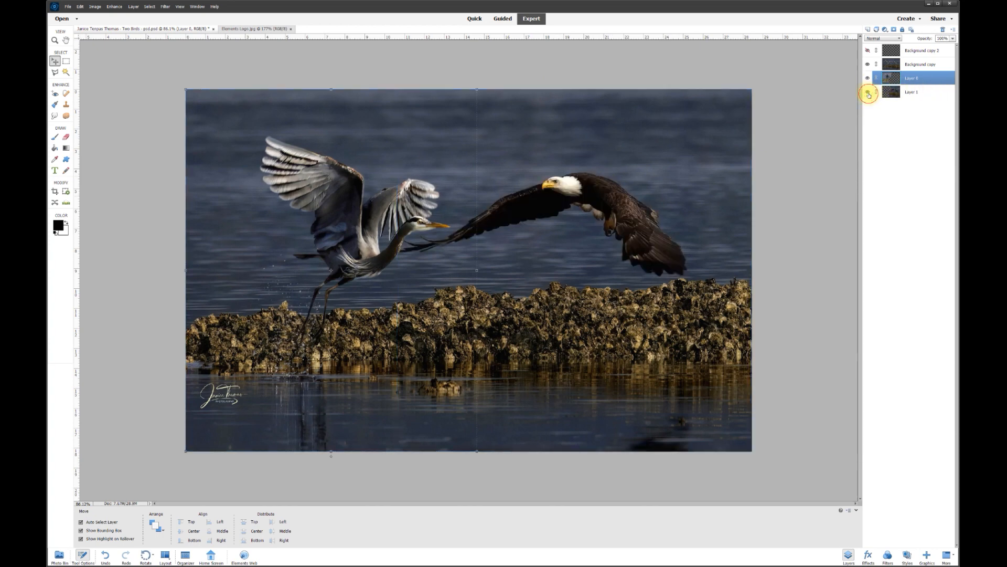
left_click(913, 92)
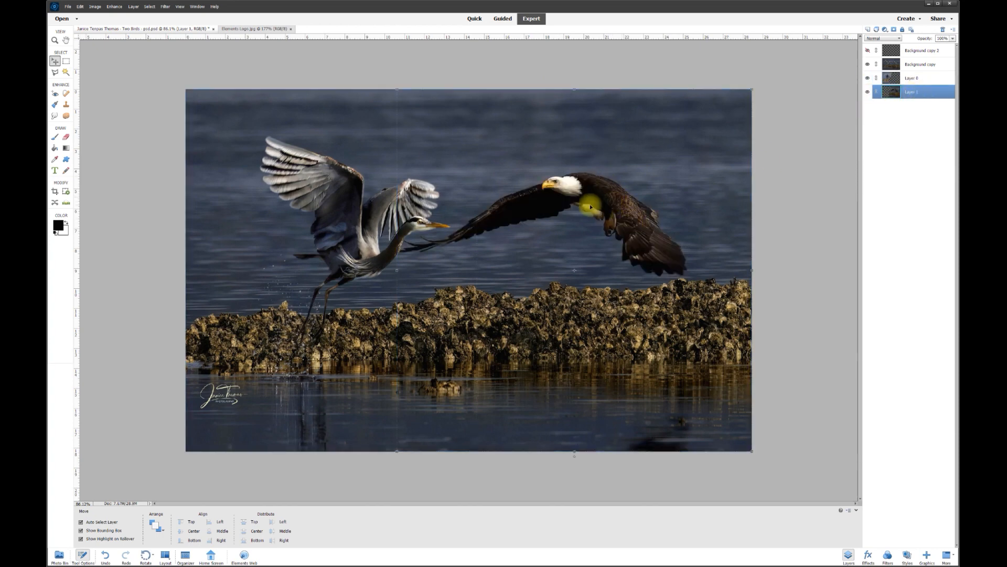
left_click(868, 50)
left_click(867, 51)
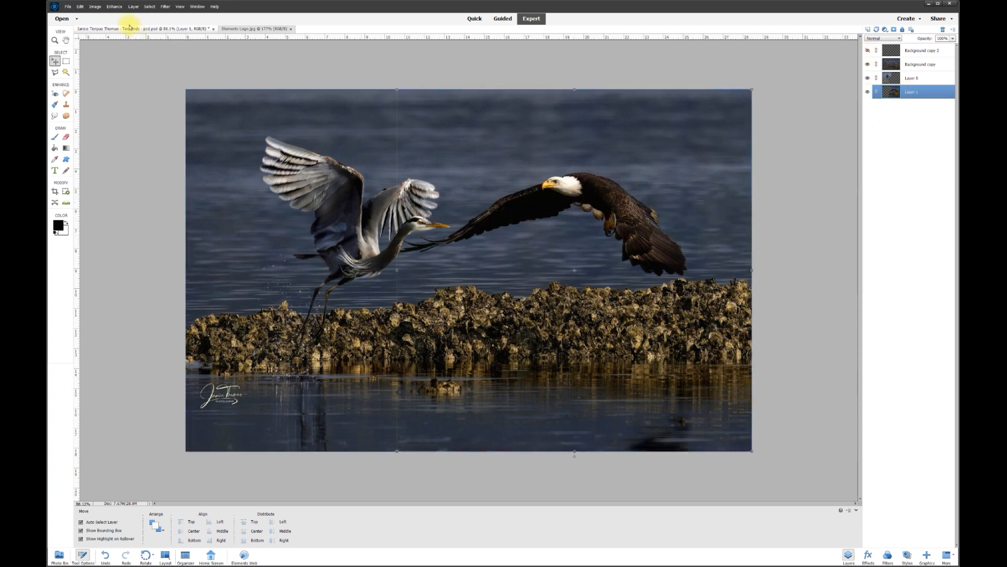
left_click(115, 6)
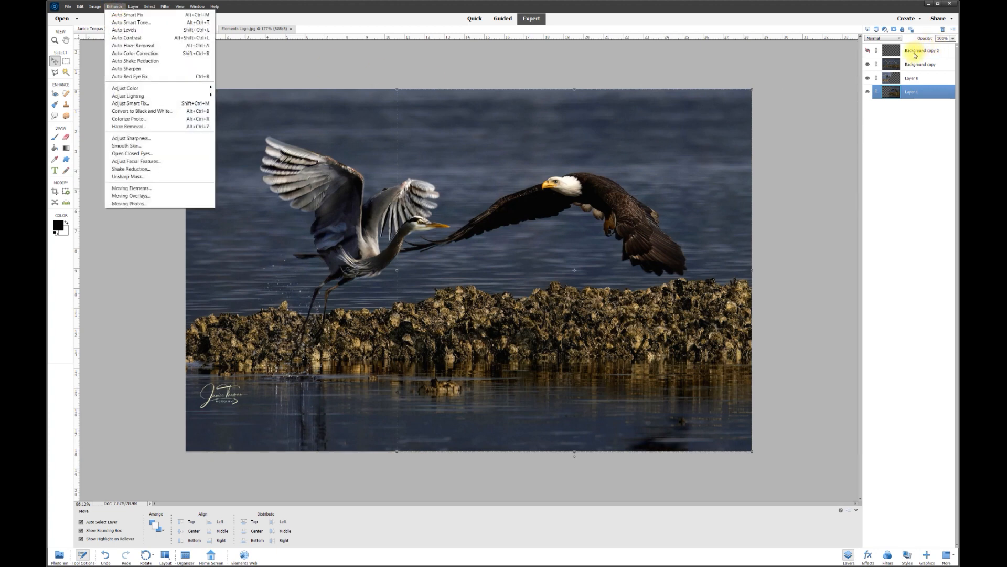
left_click(838, 79)
left_click(867, 50)
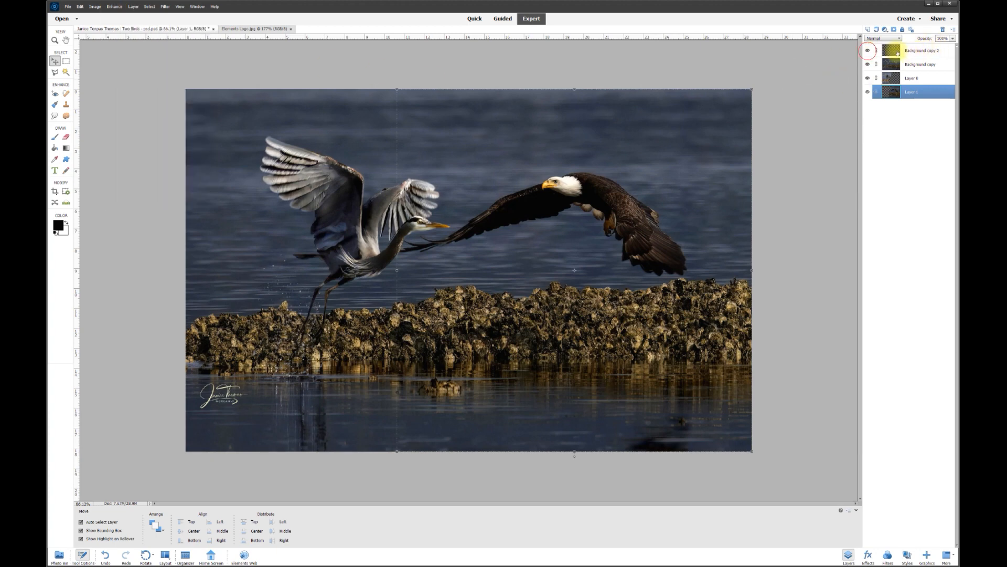
Adjust the eagle half, Layer 1, with Brightness/Contrast to brightness about 43 and contrast about -32, comparing the preview on and off.
left_click(114, 6)
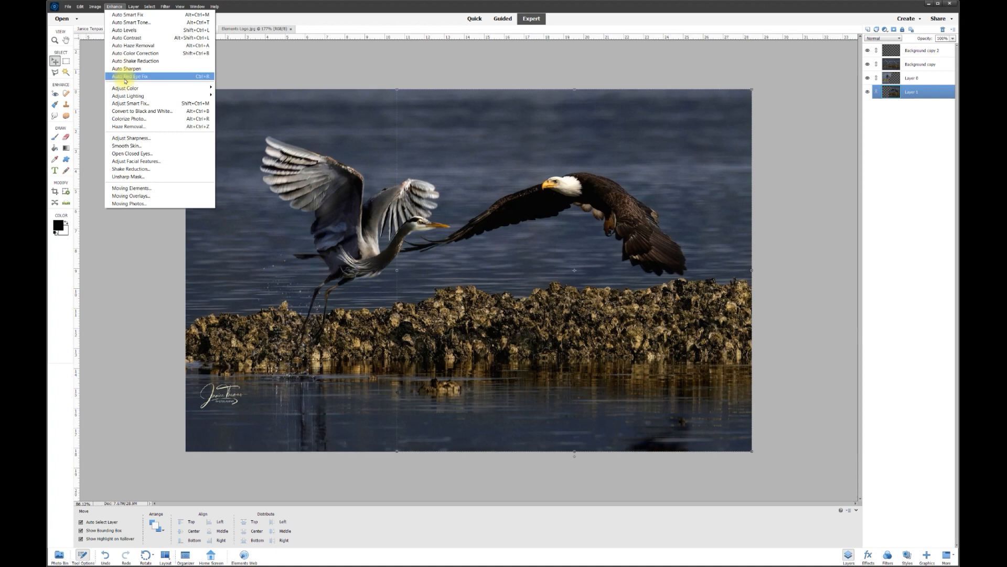
mouse_move(129, 96)
left_click(231, 97)
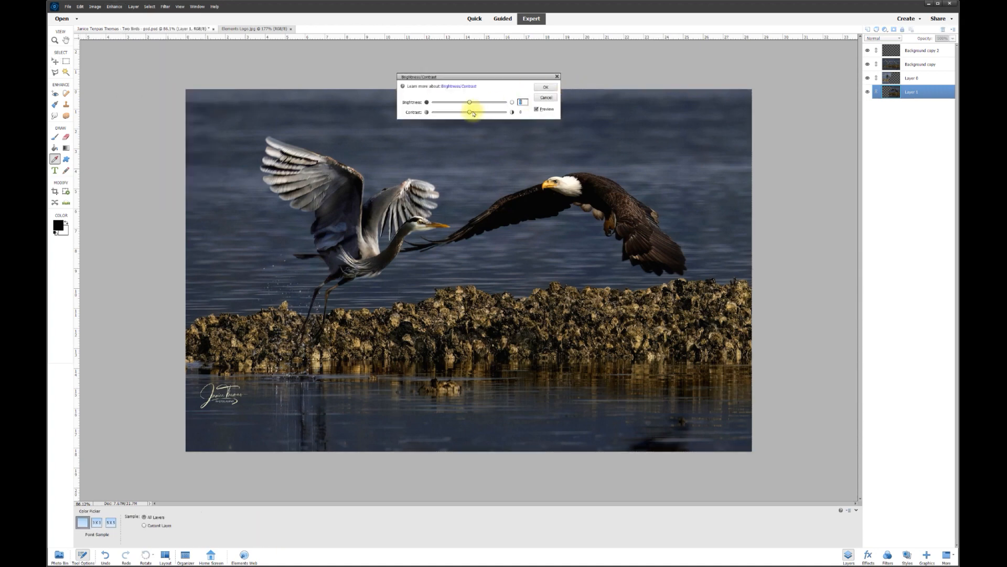
mouse_move(471, 115)
left_mouse_down()
mouse_move(515, 108)
mouse_move(401, 116)
mouse_move(478, 111)
left_mouse_up()
mouse_move(468, 101)
left_mouse_down()
mouse_move(433, 107)
mouse_move(499, 103)
mouse_move(474, 106)
left_mouse_up()
left_click_drag(466, 114, 445, 114)
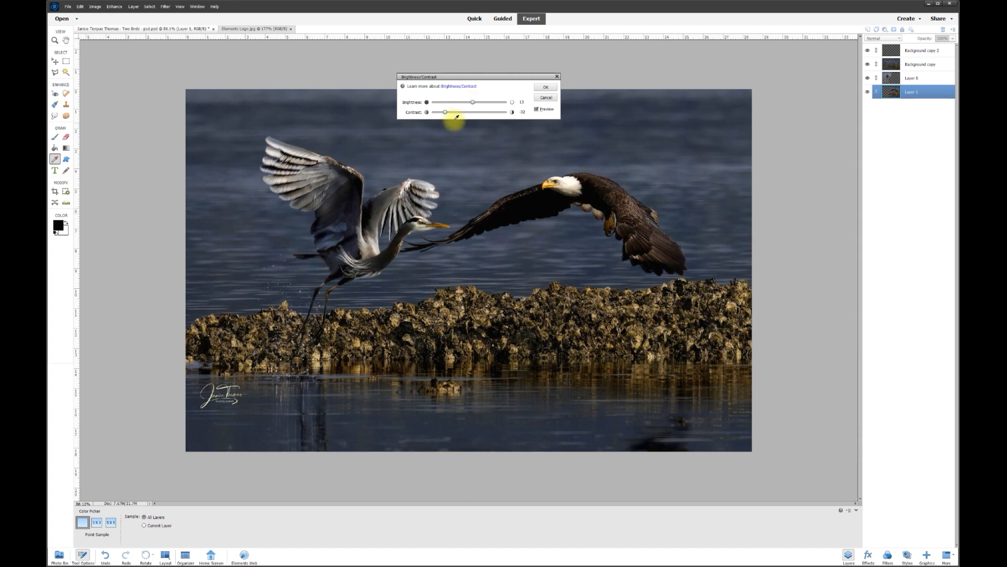
mouse_move(474, 102)
left_mouse_down()
mouse_move(443, 107)
mouse_move(481, 103)
left_mouse_up()
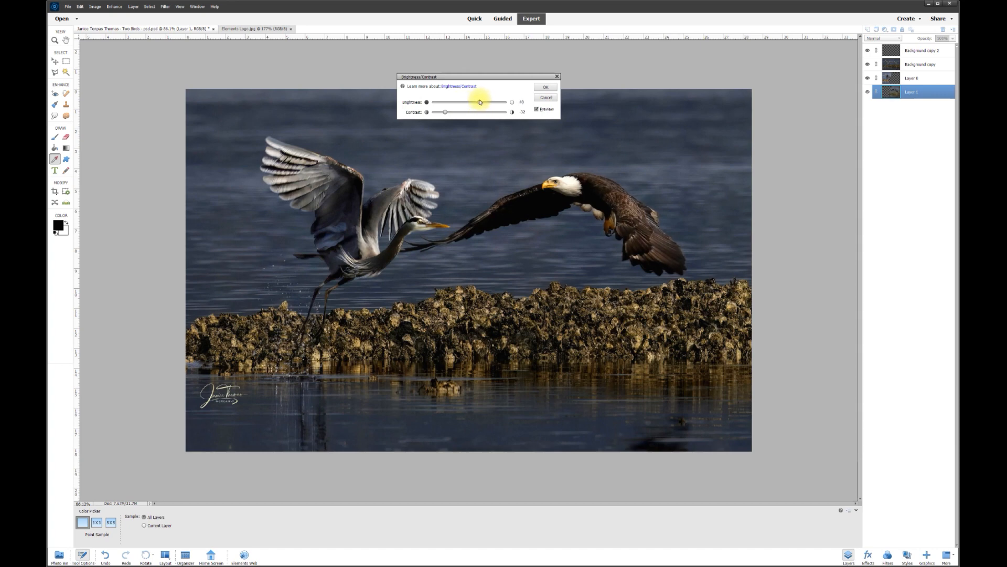
left_click(538, 110)
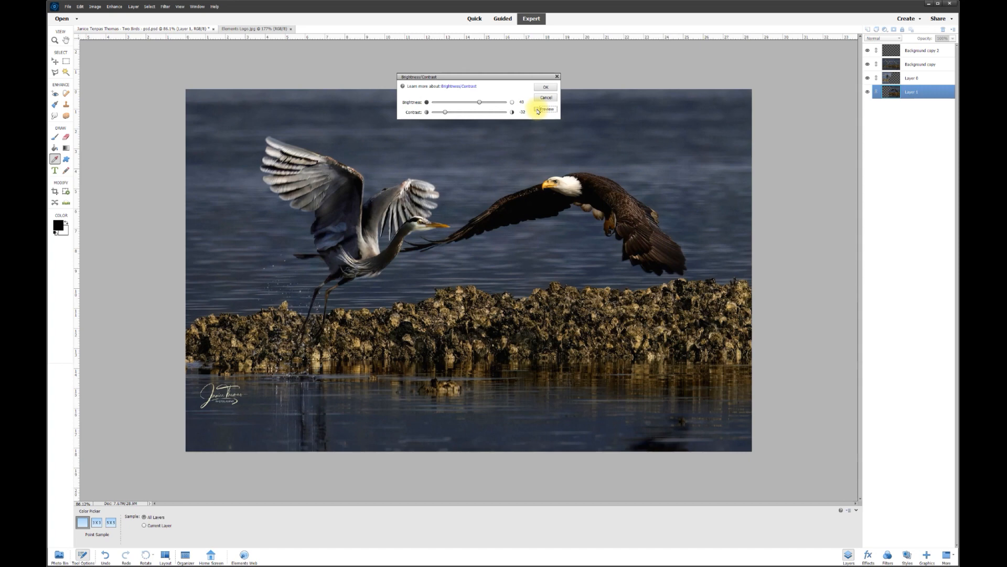
left_click(538, 110)
left_click(537, 109)
left_click(537, 109)
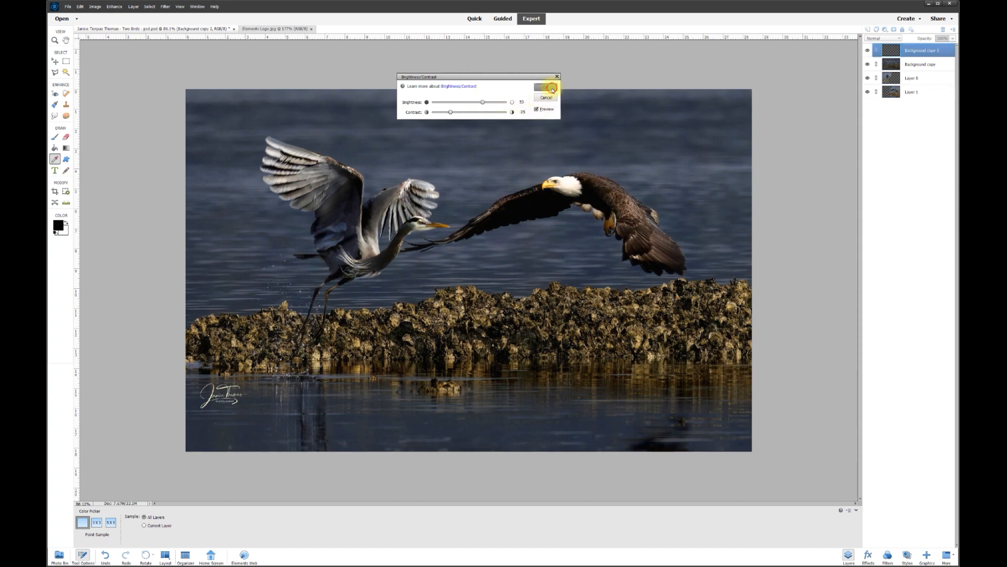
Apply brightness of about 53 and contrast of -25 to Background copy 2, and toggle Background copy off and on to check the cutouts.
left_click(546, 87)
key("v")
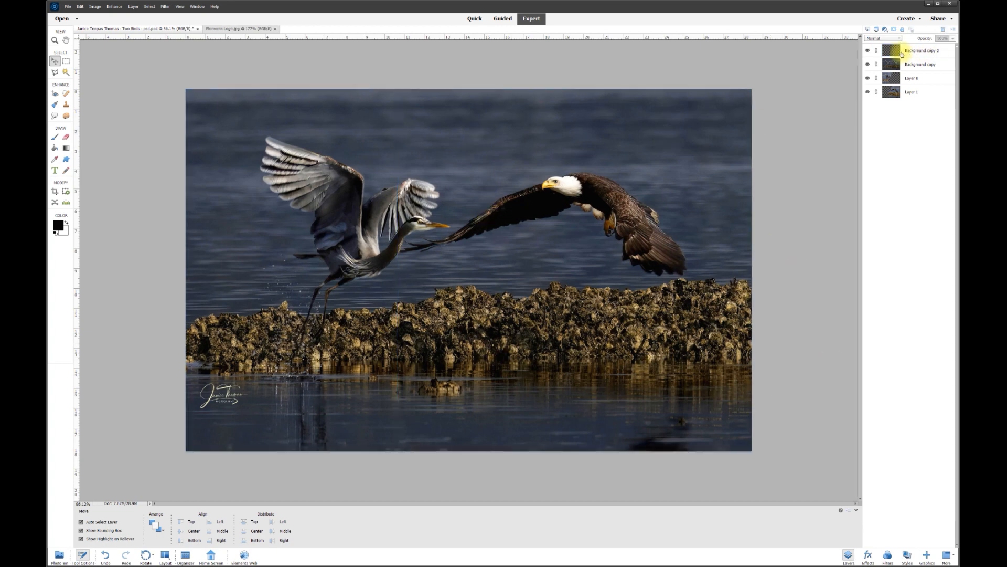
left_click(868, 64)
left_click(868, 64)
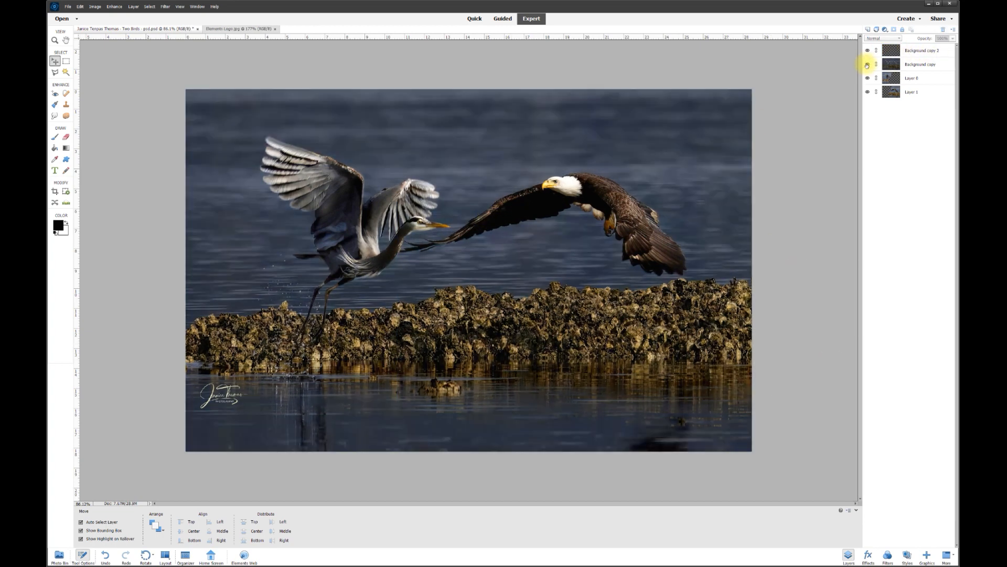
Try brightening Background copy to about 73 and darkening it to about -77 with Brightness/Contrast, and cancel the adjustment.
left_click(922, 67)
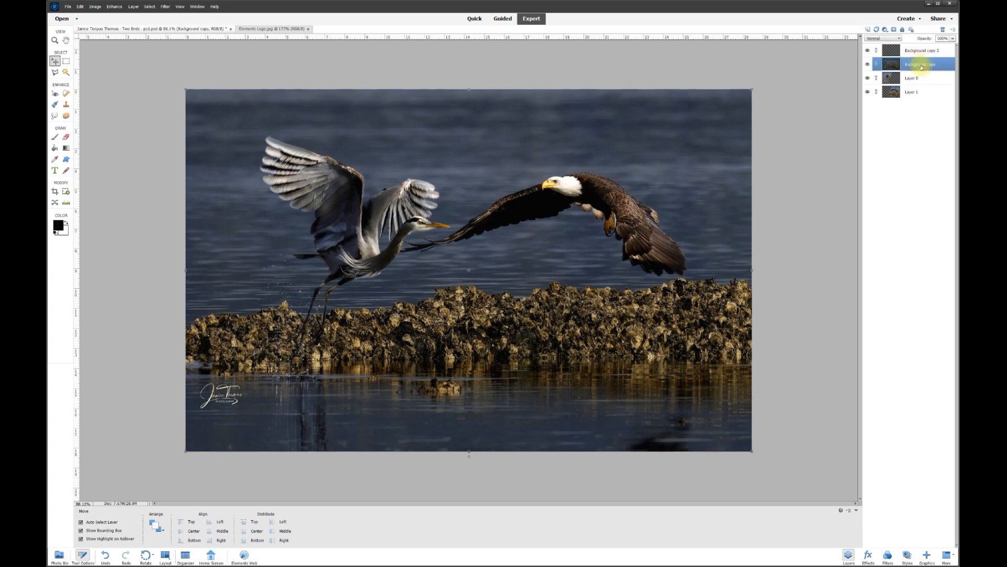
left_click(114, 7)
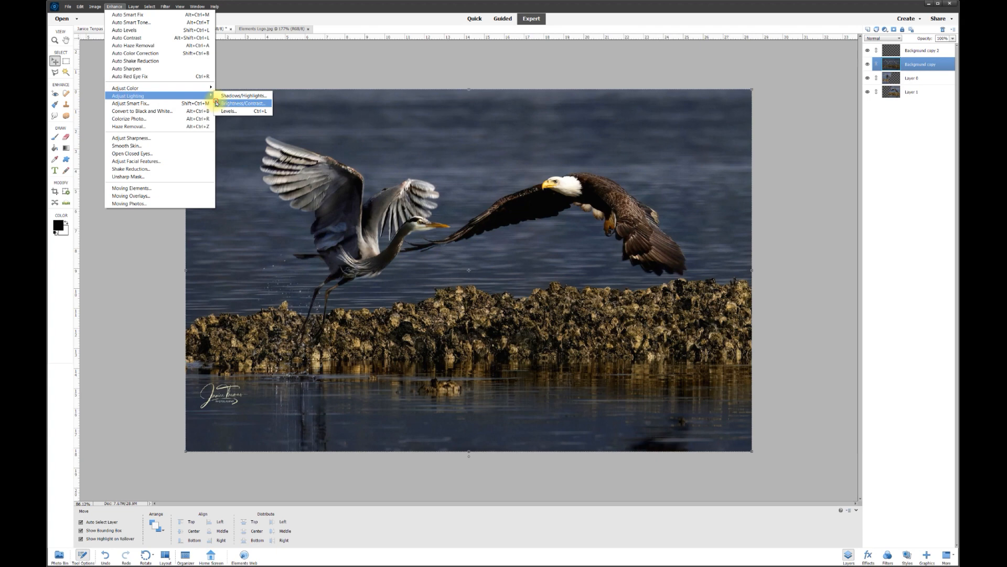
left_click(239, 103)
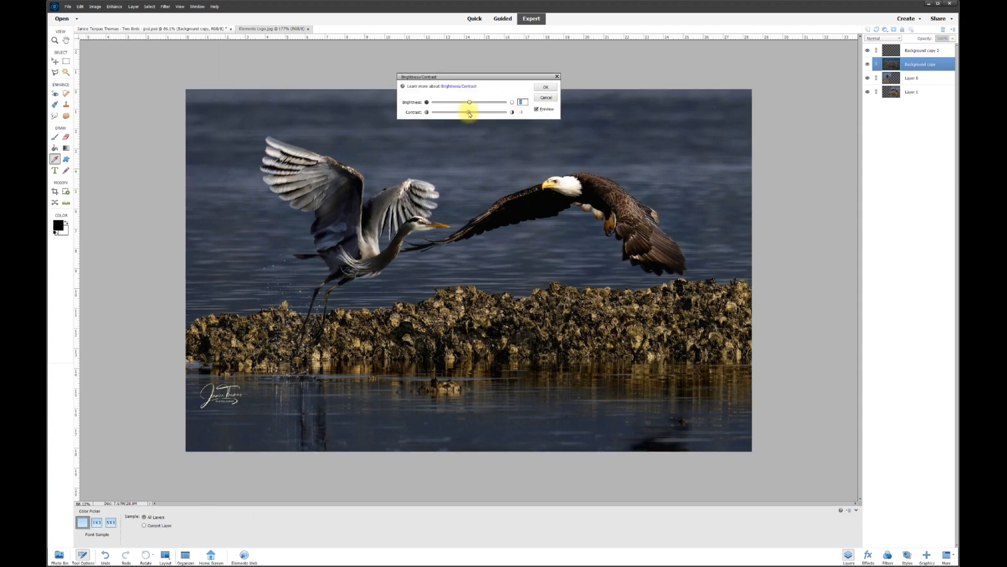
left_click_drag(469, 113, 488, 104)
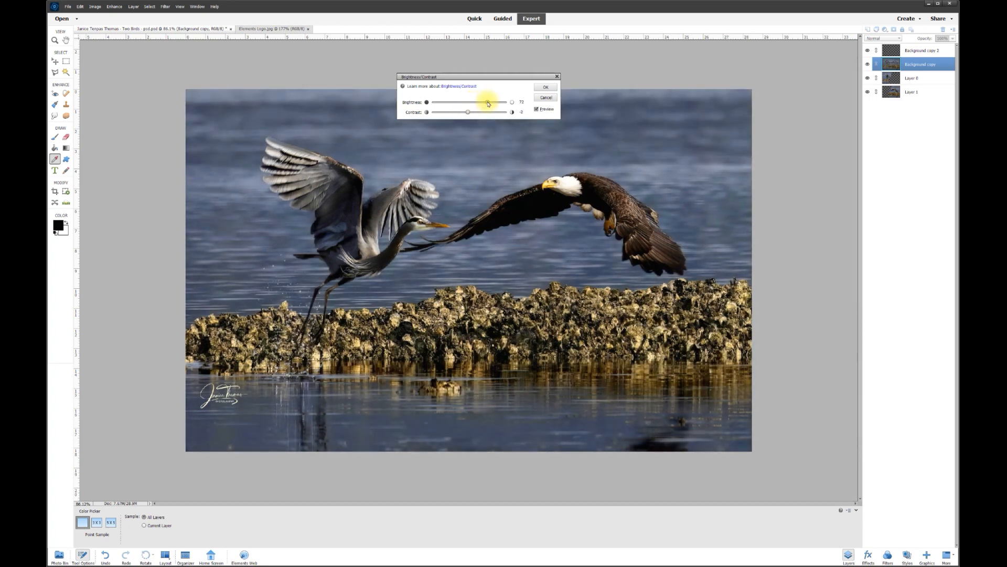
left_click_drag(488, 103, 450, 100)
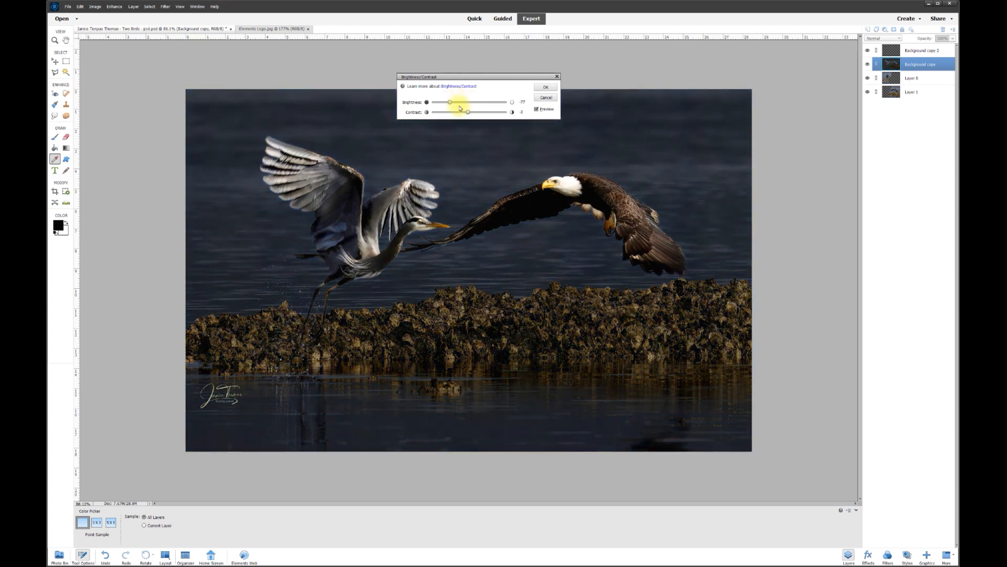
mouse_move(468, 112)
left_mouse_down()
mouse_move(478, 116)
mouse_move(464, 102)
mouse_move(481, 104)
left_mouse_up()
key("Escape")
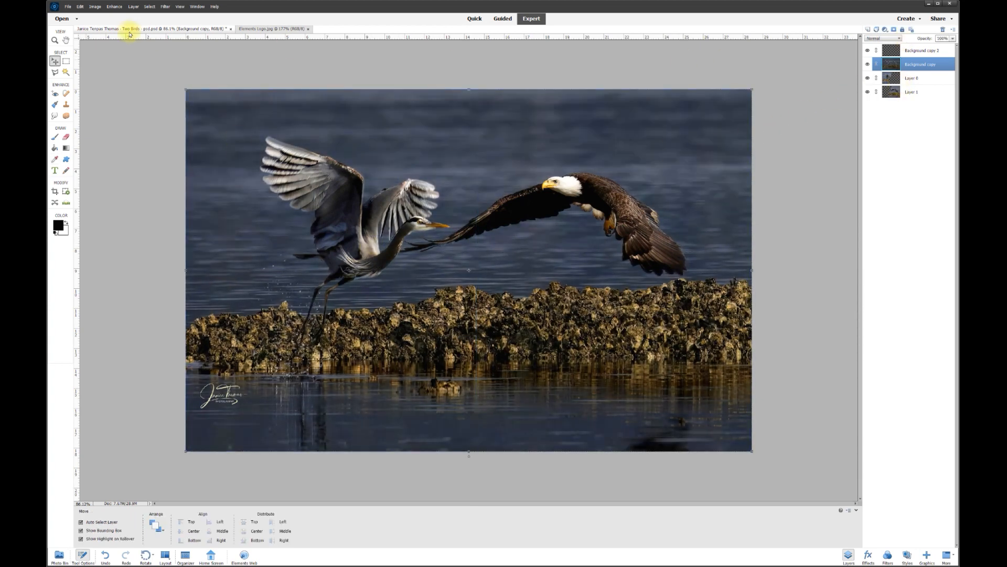
Make the heron half, Layer 0, the active layer and toggle its visibility off and on to check it.
left_click(115, 7)
left_click(362, 53)
left_click(344, 217)
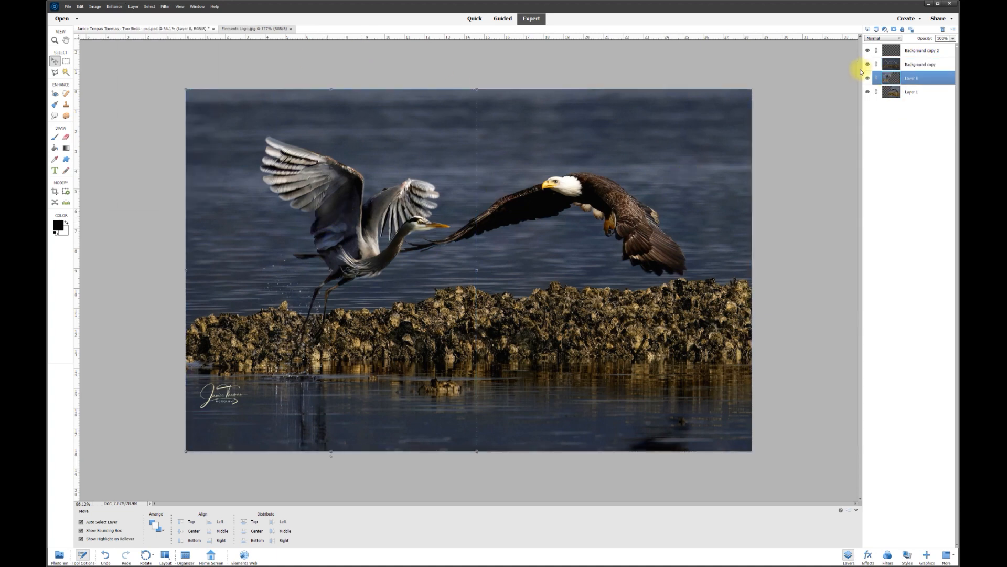
left_click(867, 78)
left_click(867, 78)
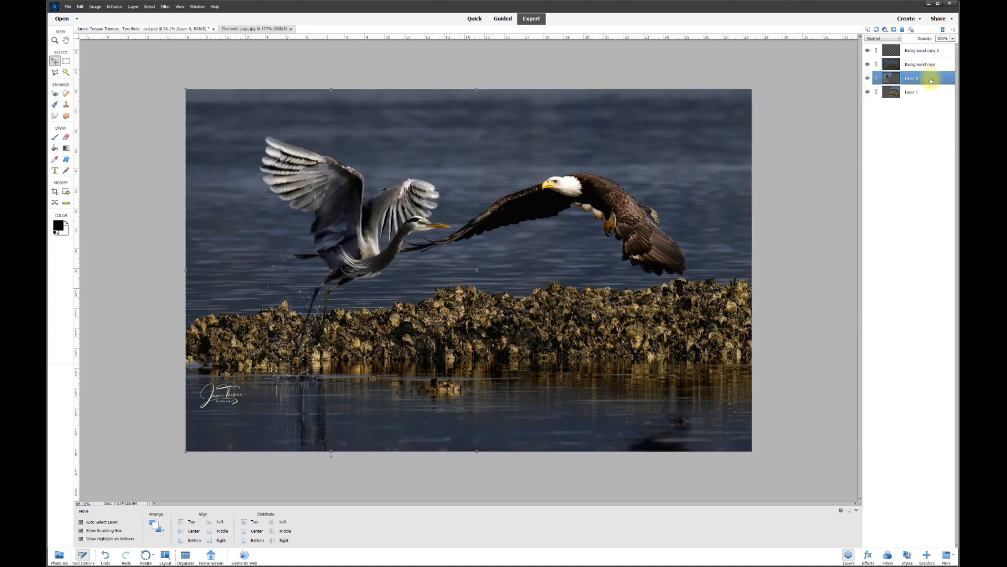
Adjust the heron layer with Hue/Saturation, trying full saturation before setting saturation to about +21 and lightness to about +22.
left_click(115, 6)
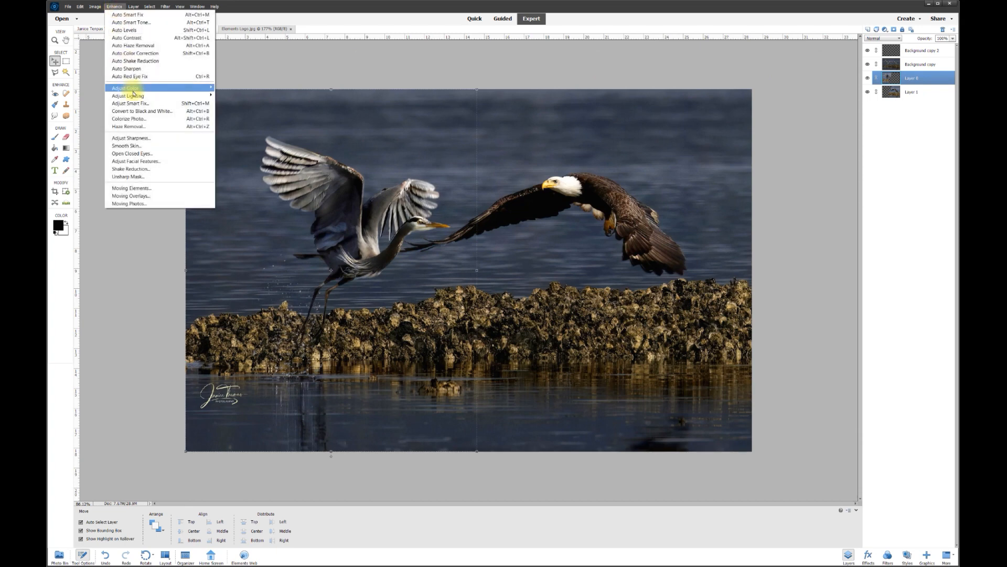
mouse_move(157, 88)
left_click(222, 96)
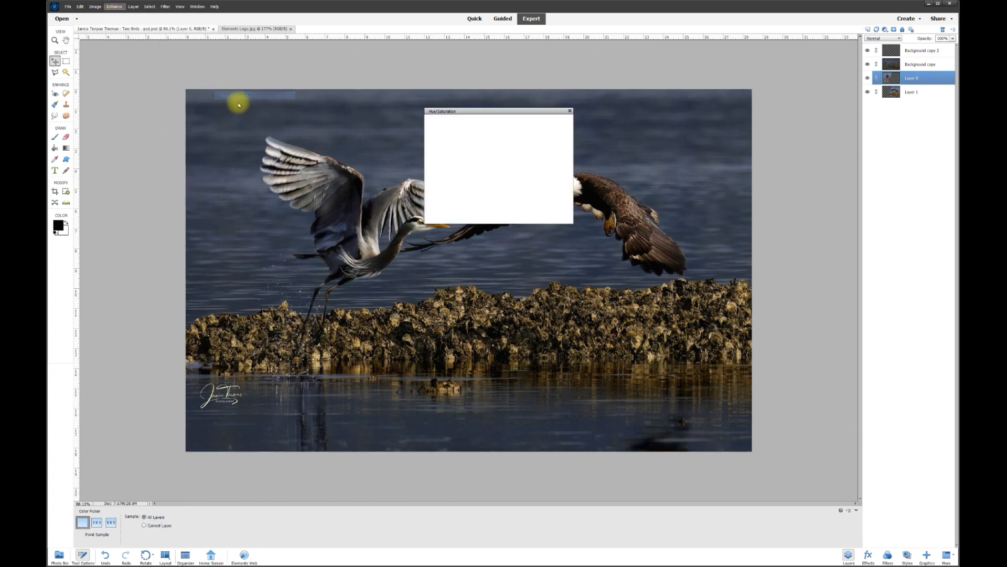
left_click_drag(511, 108, 484, 55)
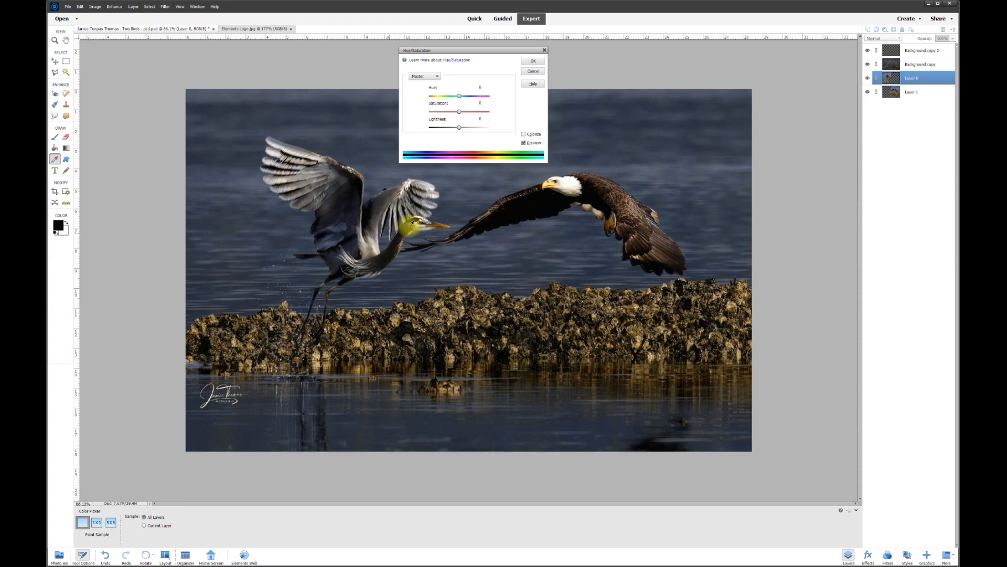
left_click_drag(460, 111, 493, 112)
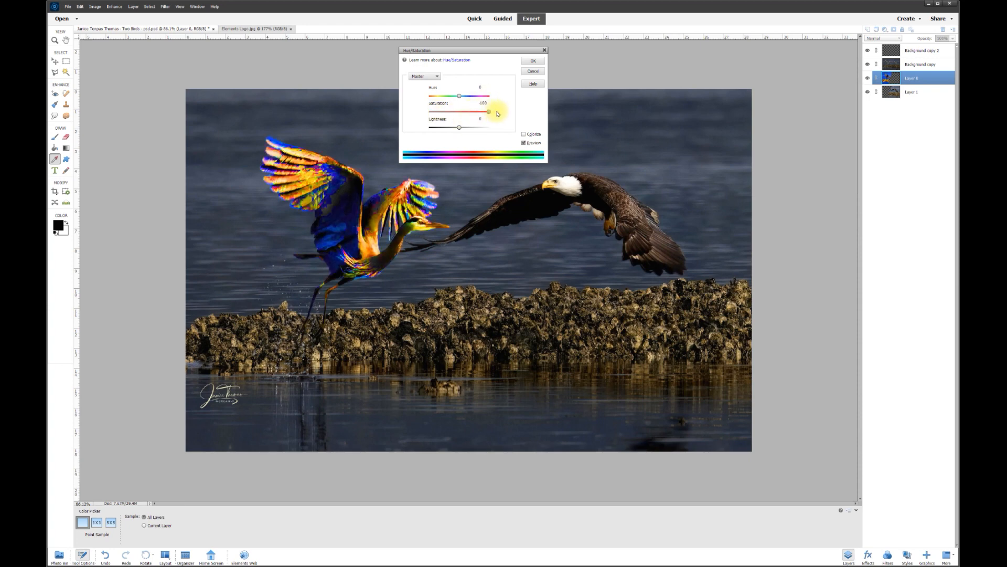
left_click_drag(490, 111, 468, 117)
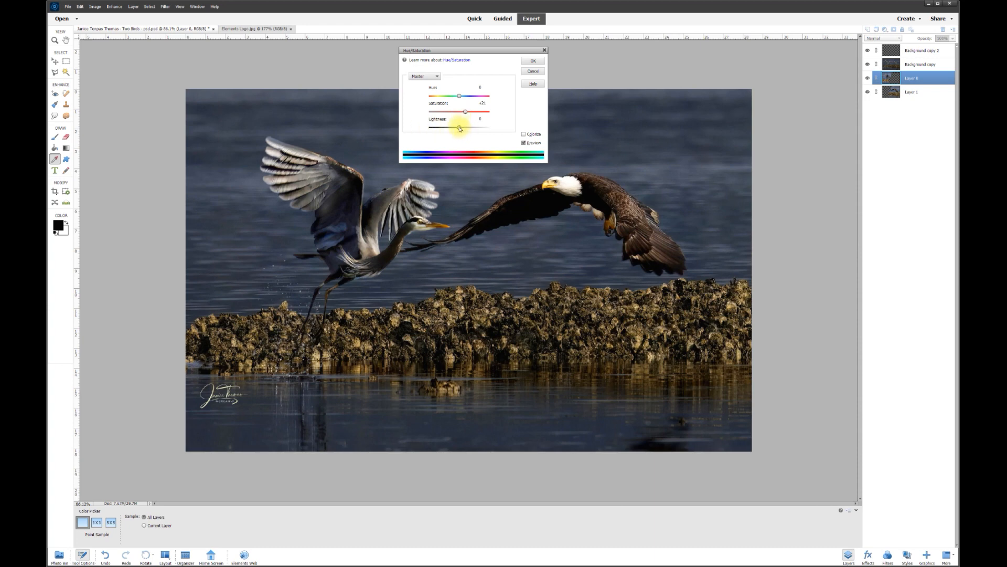
left_click_drag(460, 129, 467, 129)
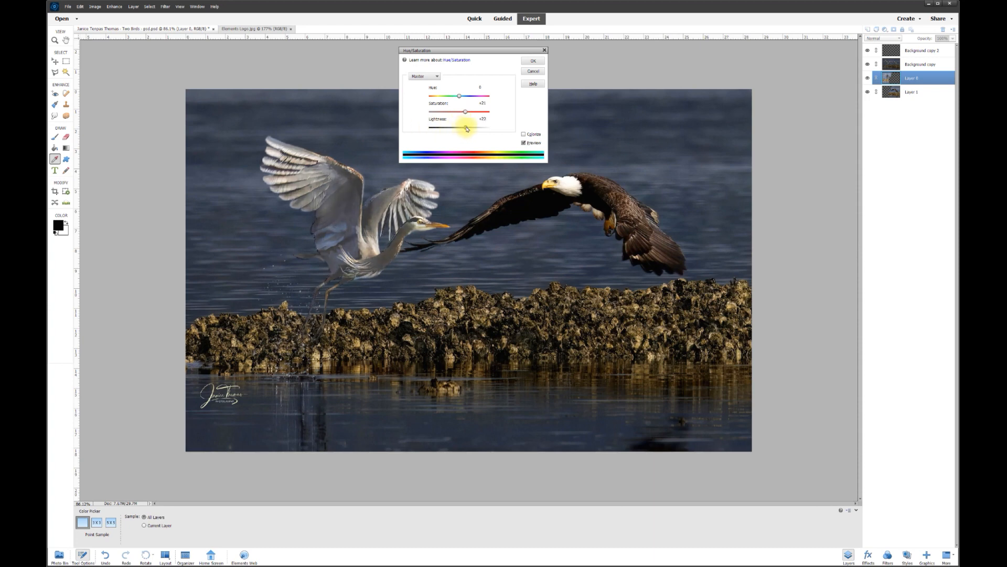